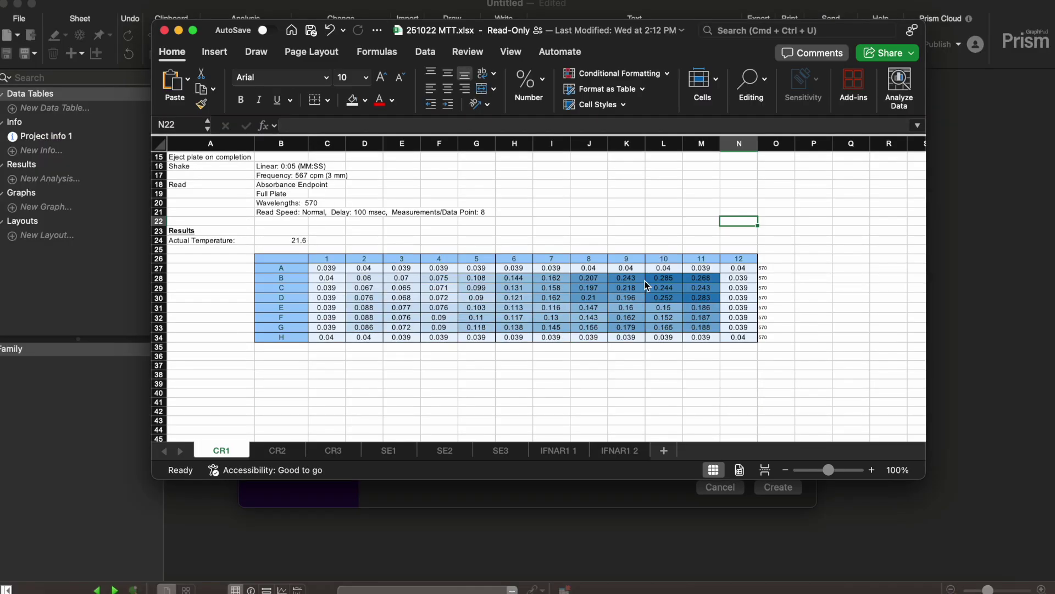
Copy the absorbance block D28:M33 (plate rows B–G, columns 2–11) from the CR1 sheet.
scroll(646, 284, "up", 5)
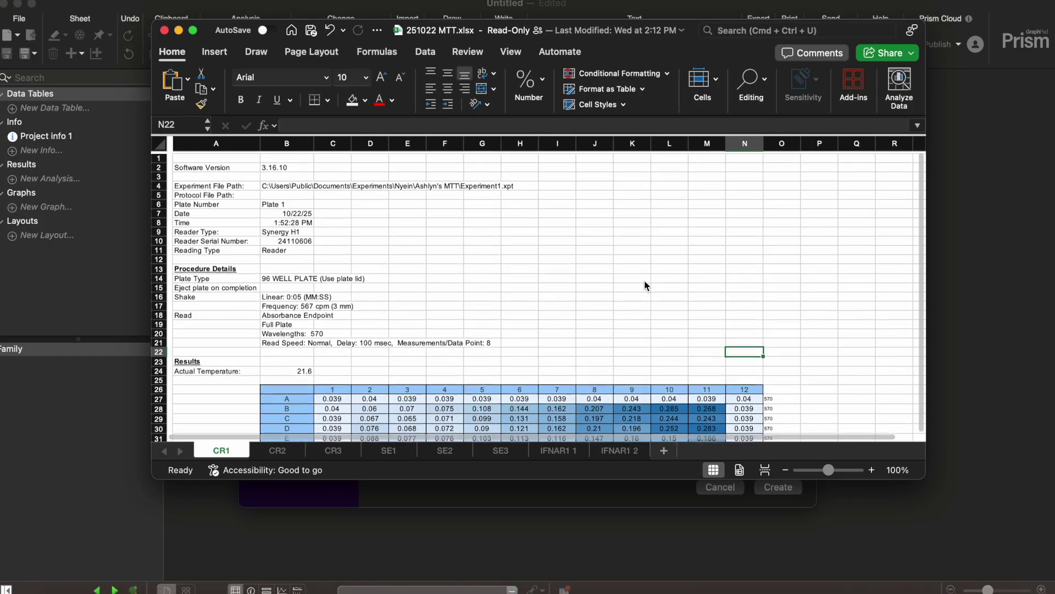
scroll(646, 284, "down", 5)
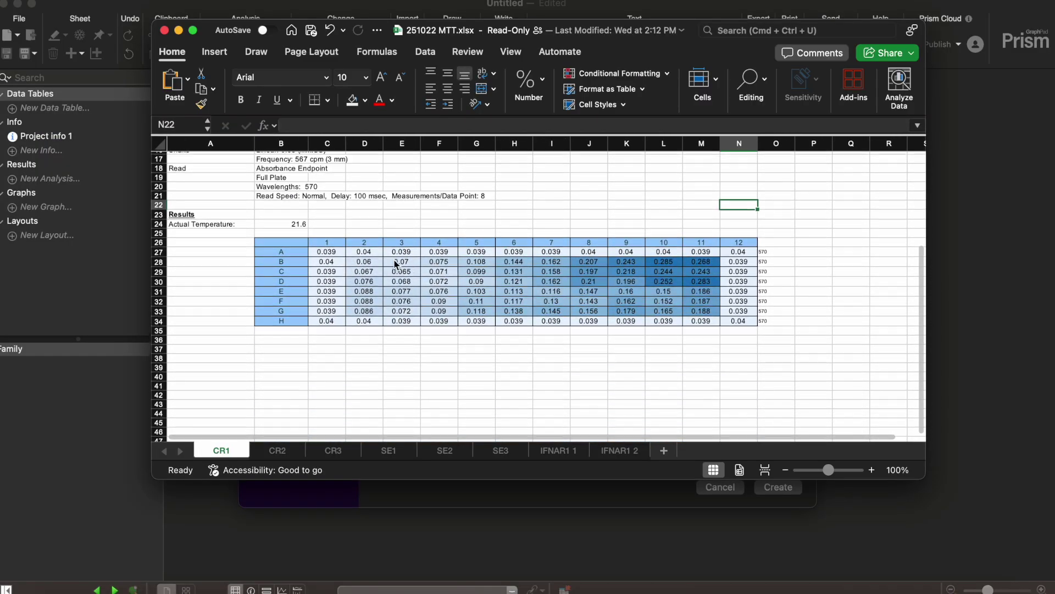
scroll(394, 259, "up", 2)
left_click_drag(283, 245, 325, 246)
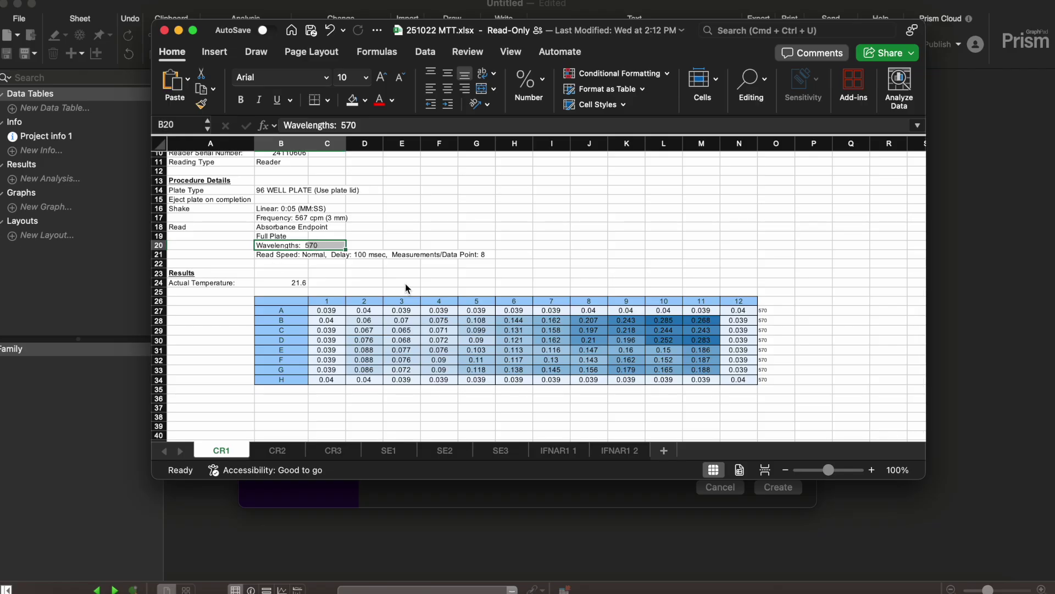
left_click_drag(367, 319, 692, 368)
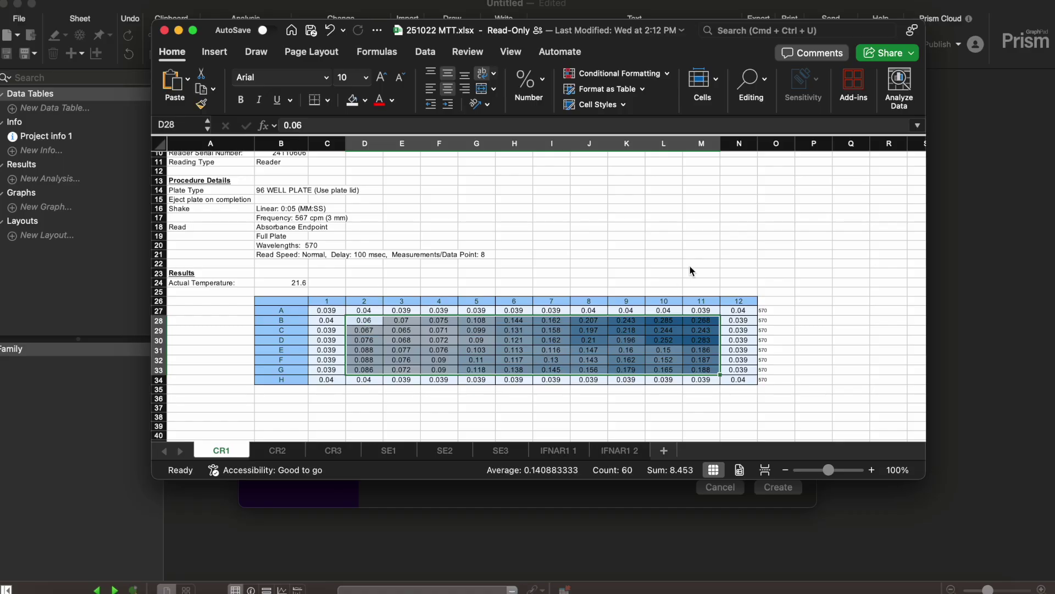
left_click_drag(739, 379, 713, 369)
left_click(457, 277)
key("super+c")
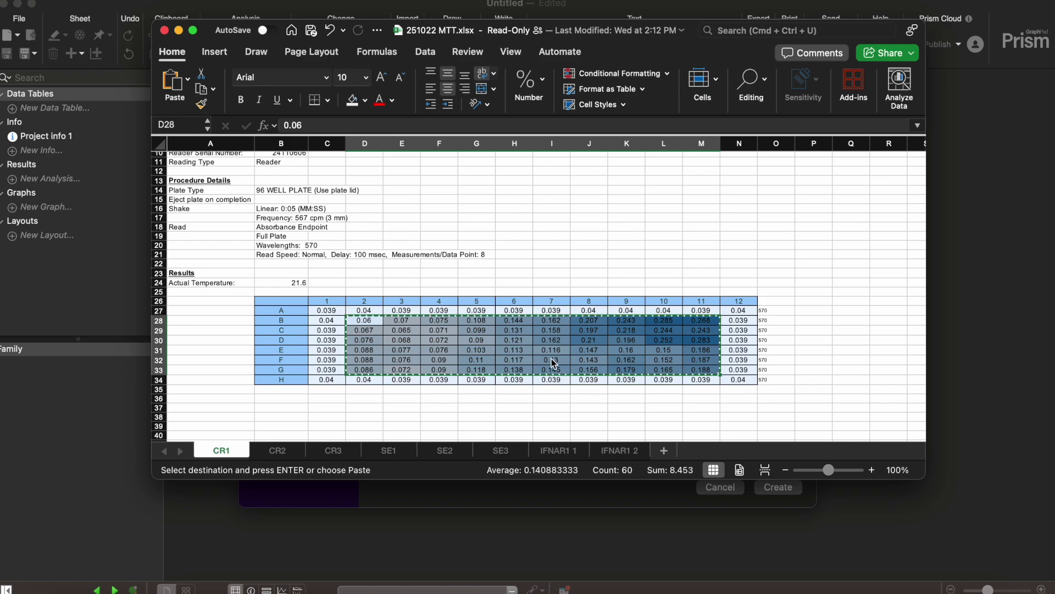
Create an XY table with 3 replicate Y subcolumns and paste the absorbances at A:Y1.
left_click(103, 256)
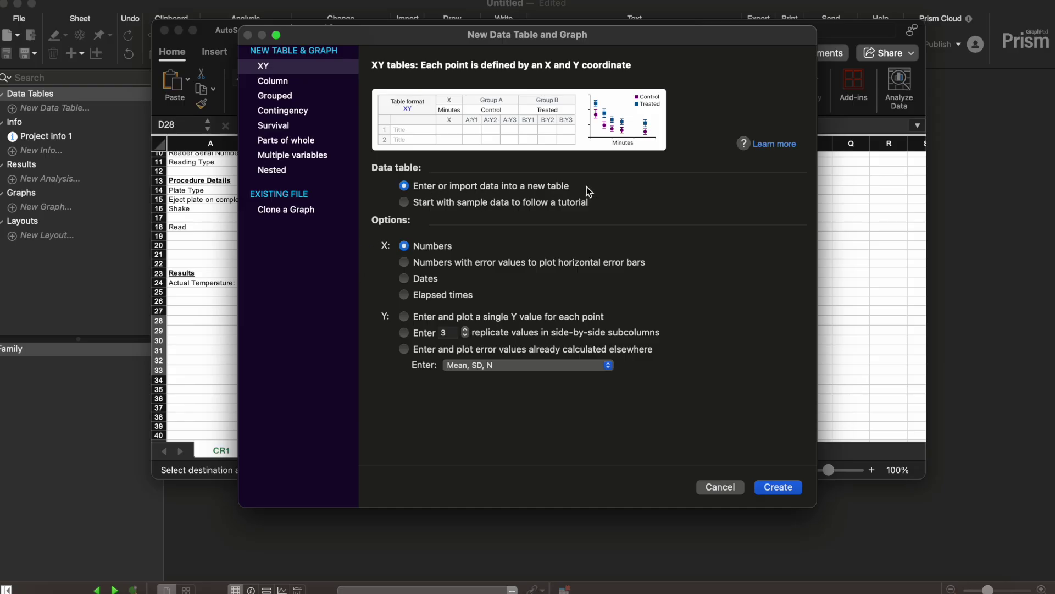
left_click(405, 335)
left_click(791, 487)
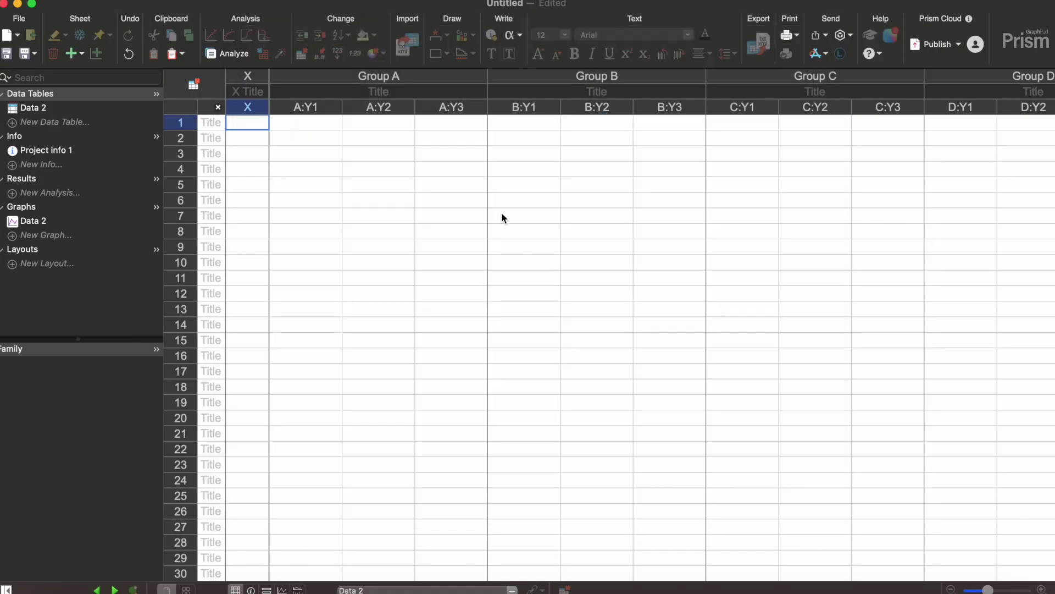
left_click(325, 122)
key("super+v")
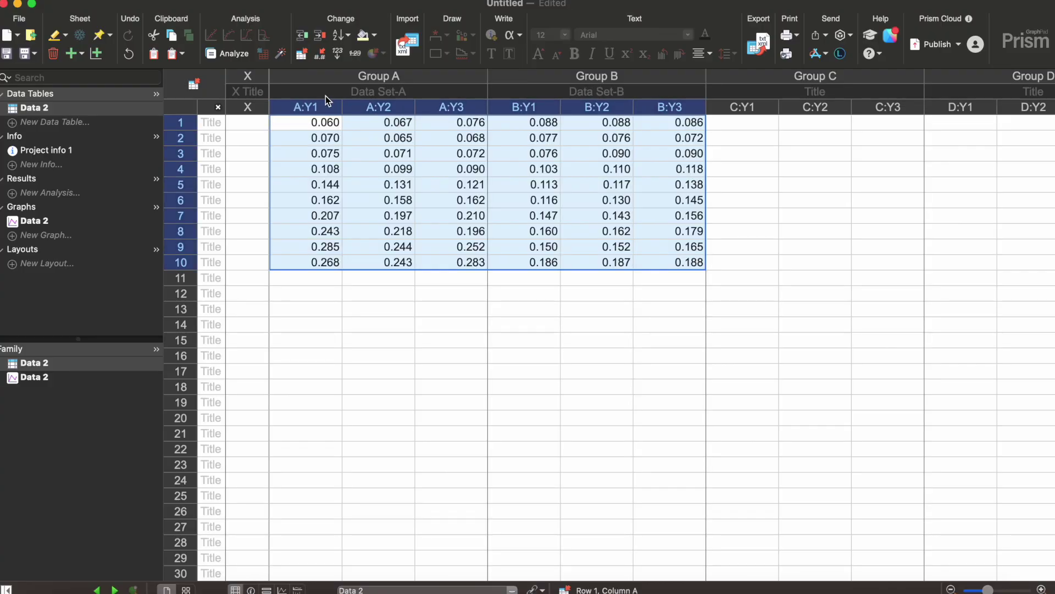
Title the data sets Cell1 and Cell2, title X 'Cisplatin (uM)', and enter doses starting at 100.
left_click(326, 93)
type("Cell1")
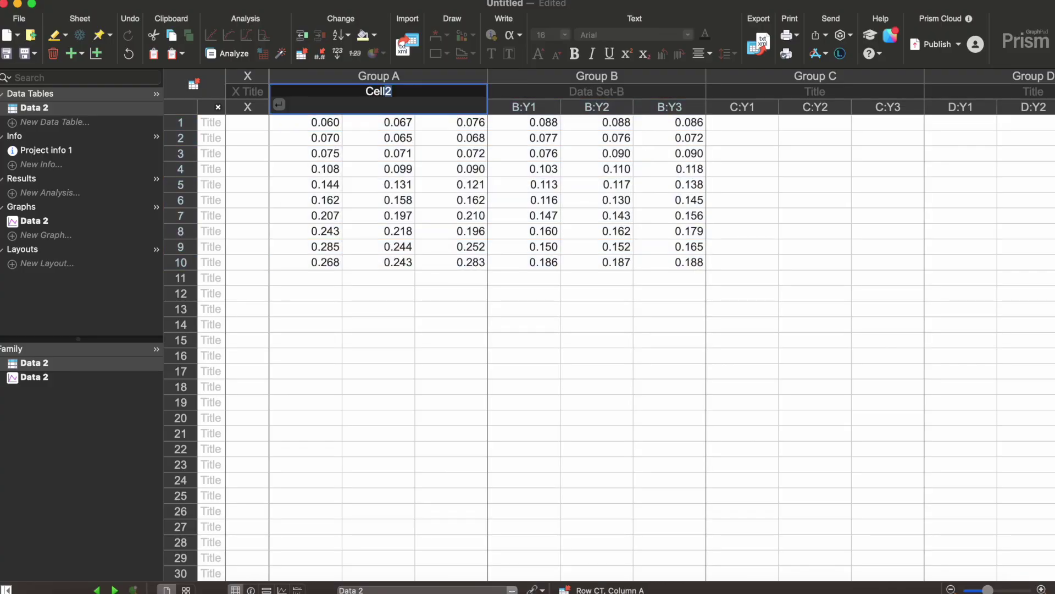
key("Tab")
type("Cell2")
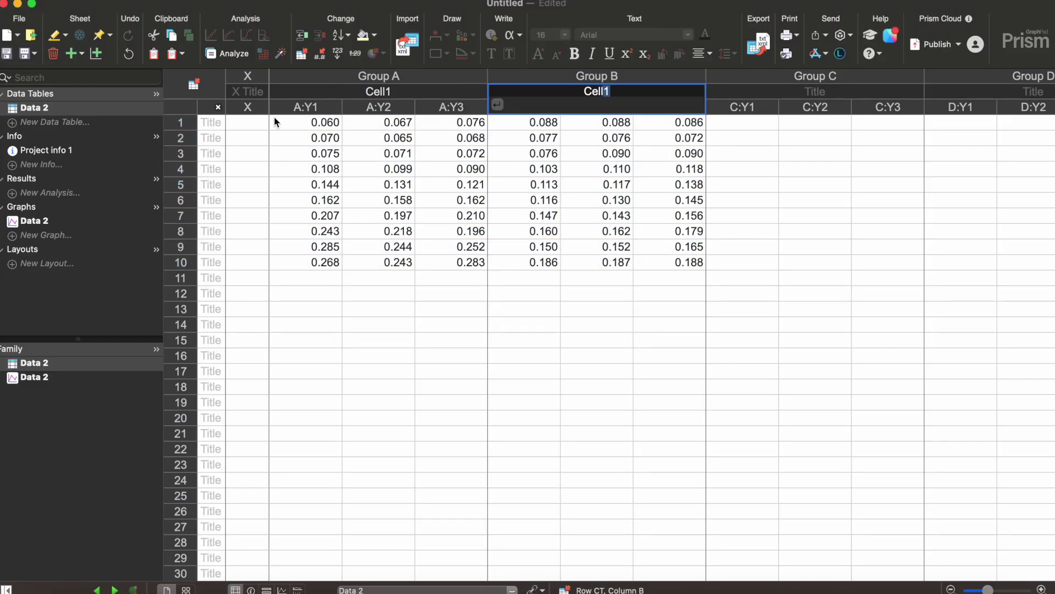
left_click(262, 91)
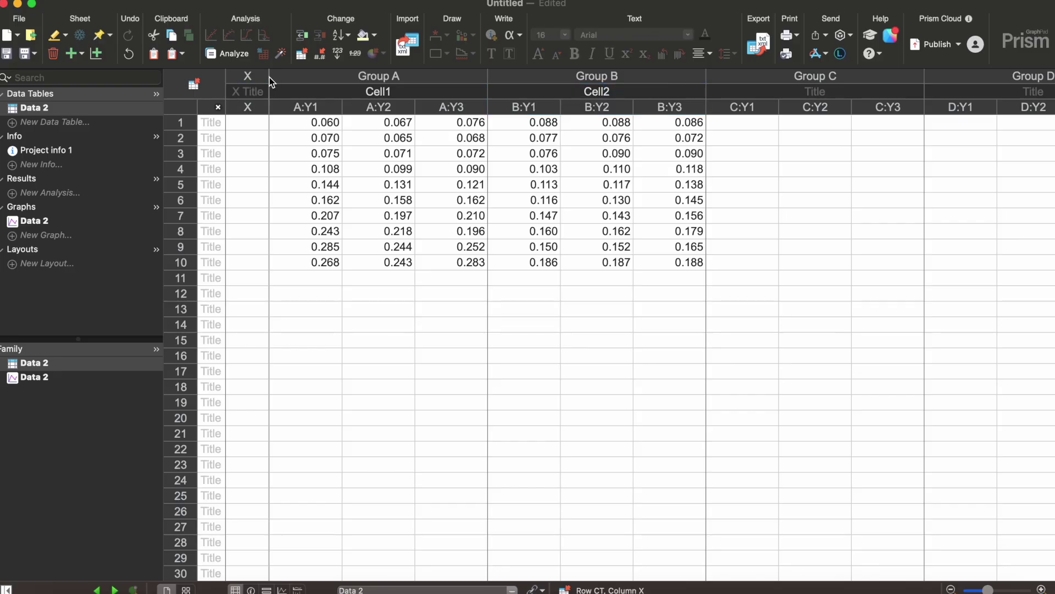
left_click_drag(268, 77, 332, 76)
type("C")
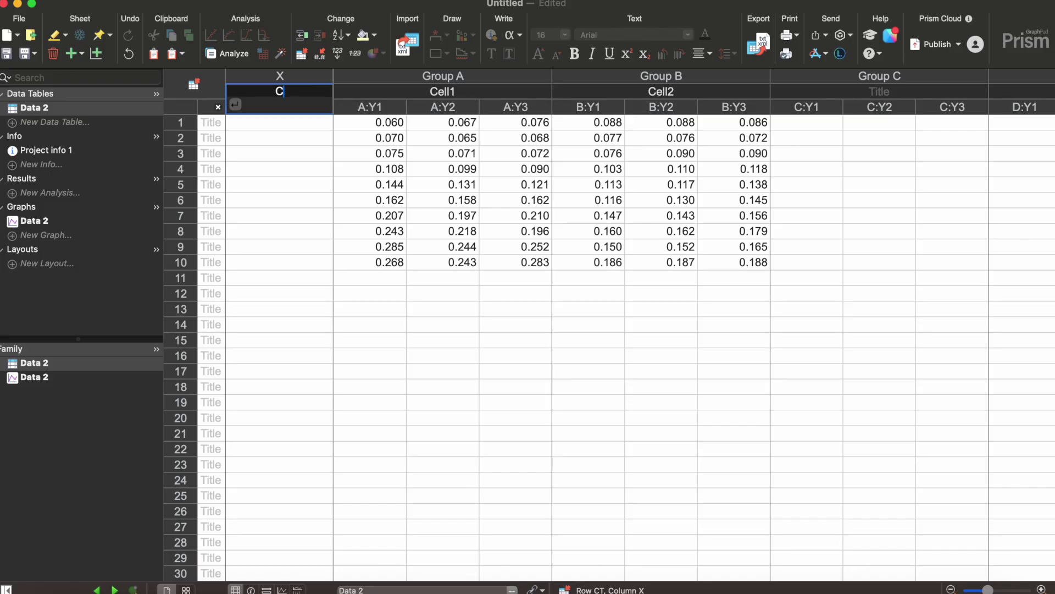
type("isplatin (uM")
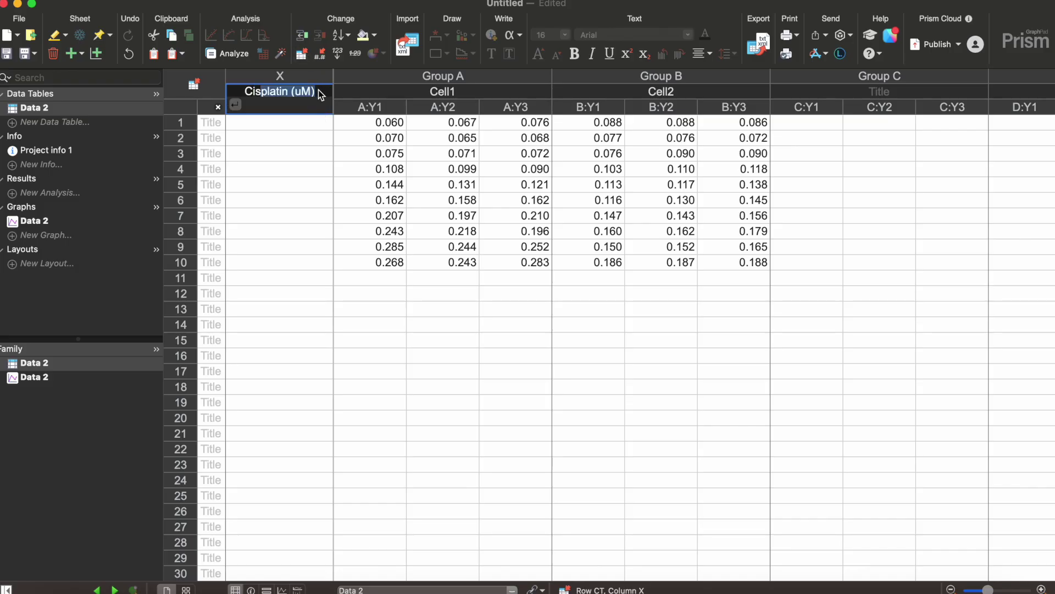
key("Return")
left_click(291, 128)
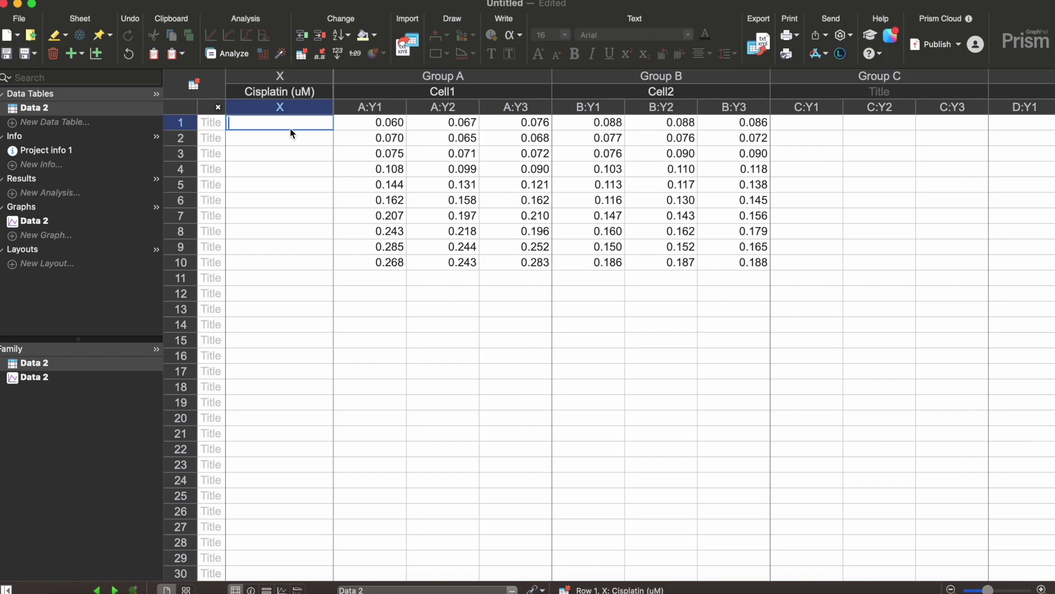
type("100")
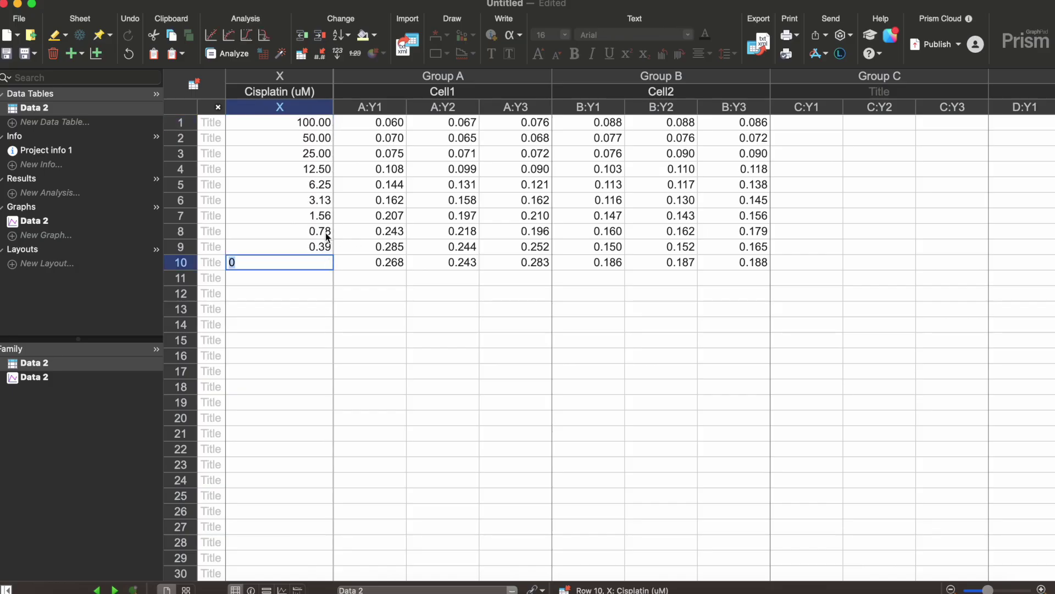
Log10-transform the dose concentrations, substituting 1e-008 for the zero dose.
left_click(379, 308)
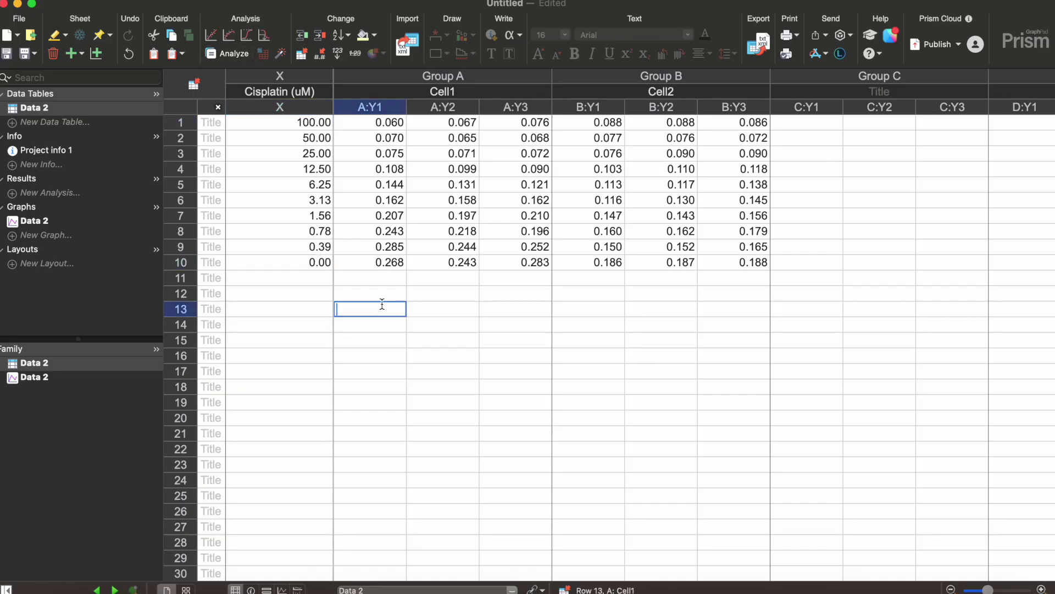
left_click(239, 55)
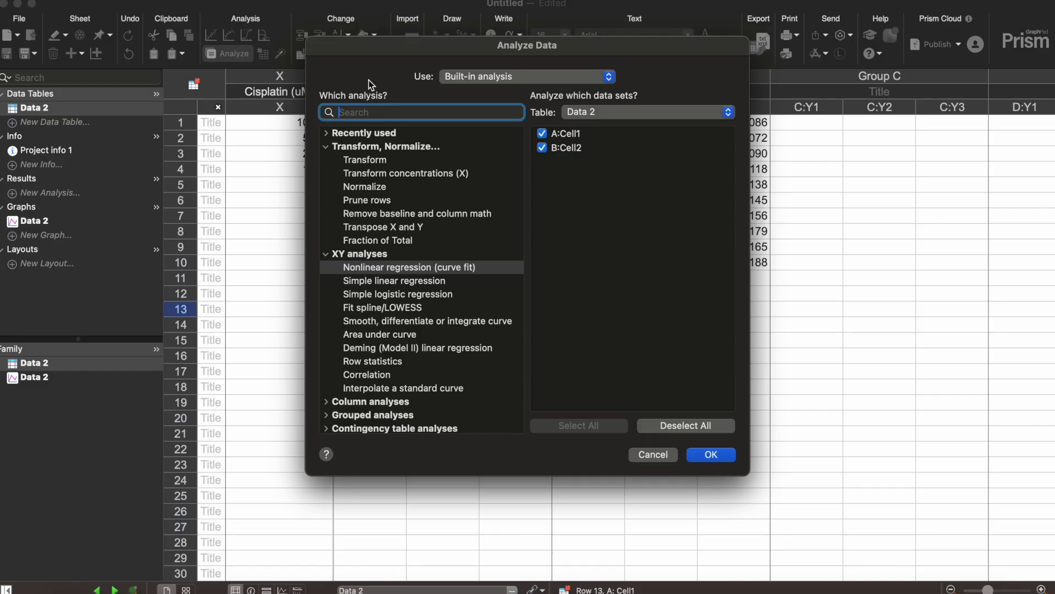
left_click(449, 171)
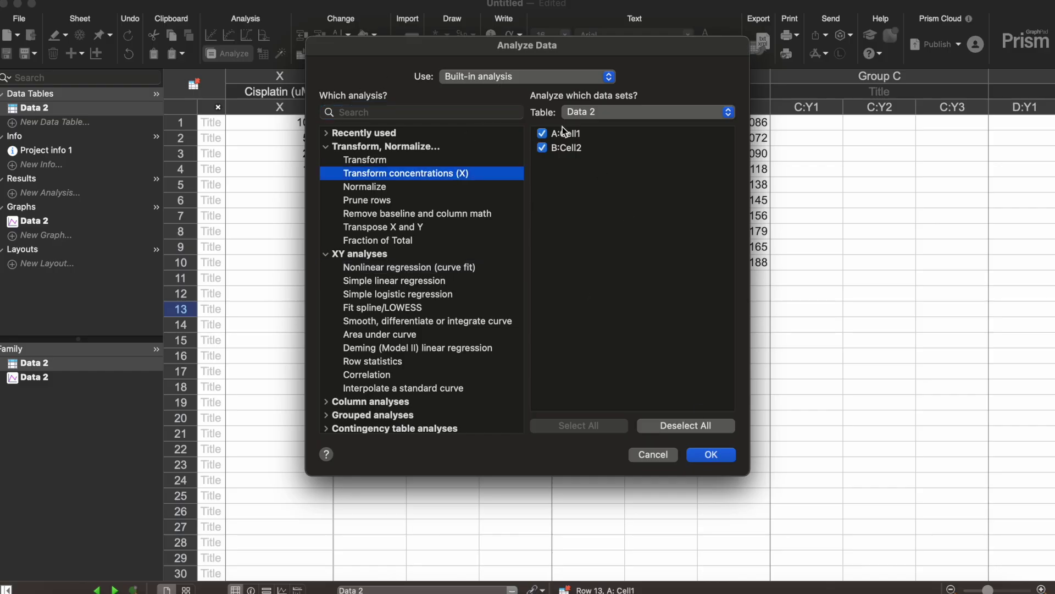
left_click(711, 455)
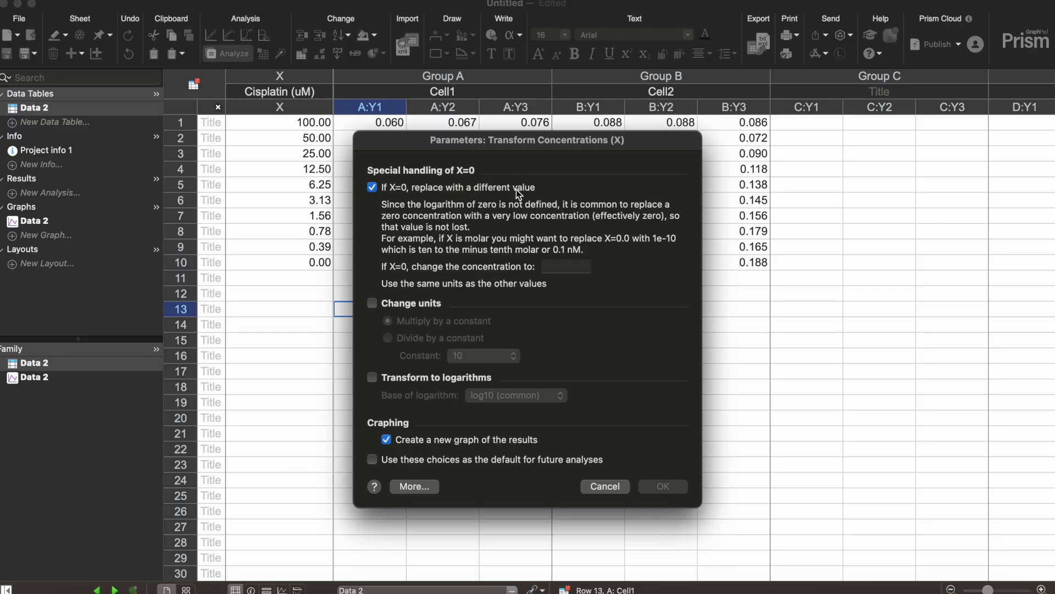
left_click(570, 267)
type("1-008")
left_click(552, 267)
type("e")
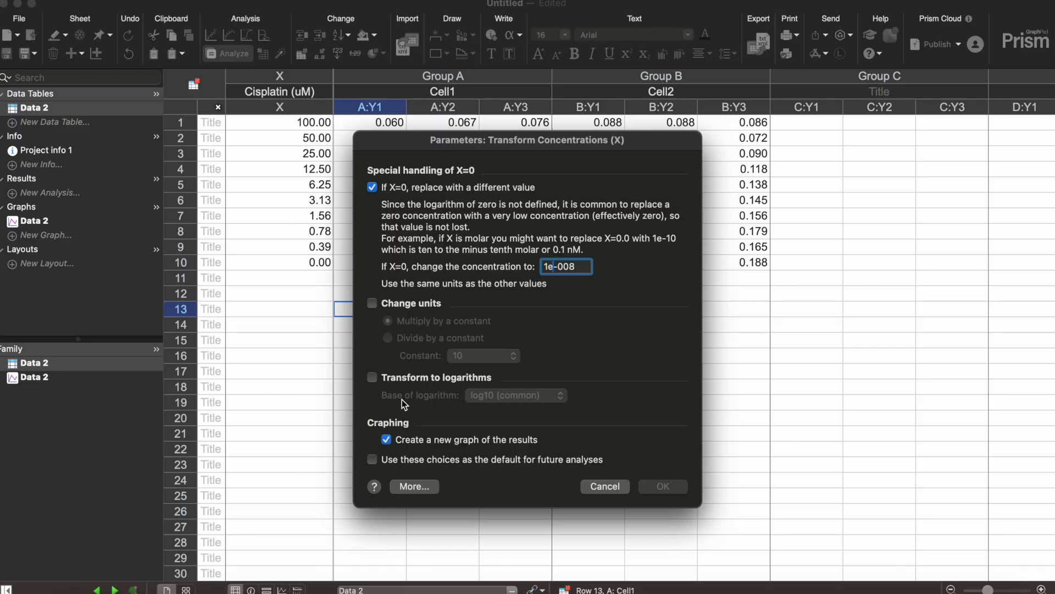
left_click(372, 377)
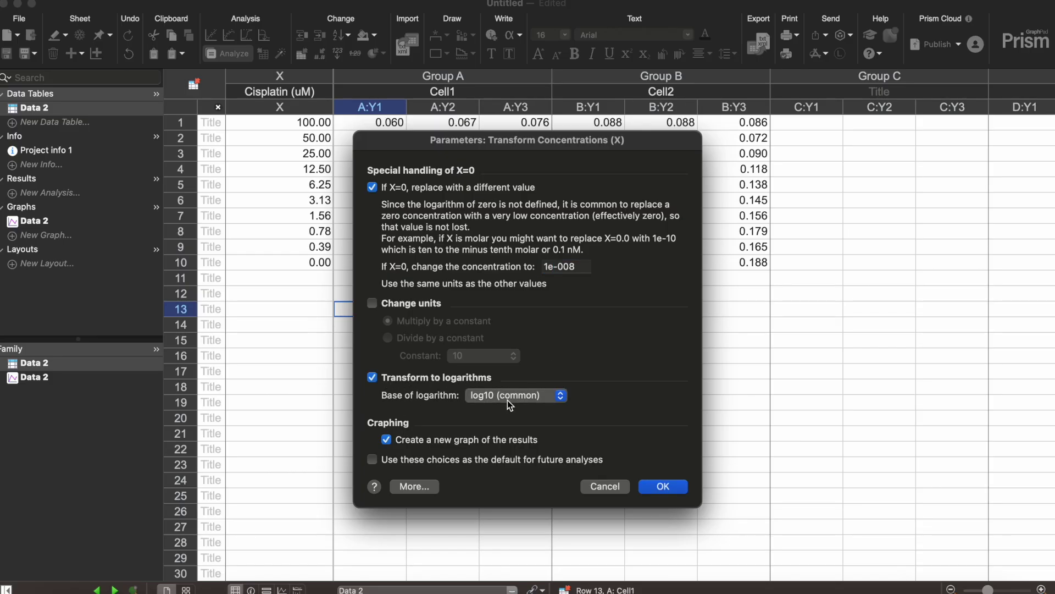
key("Return")
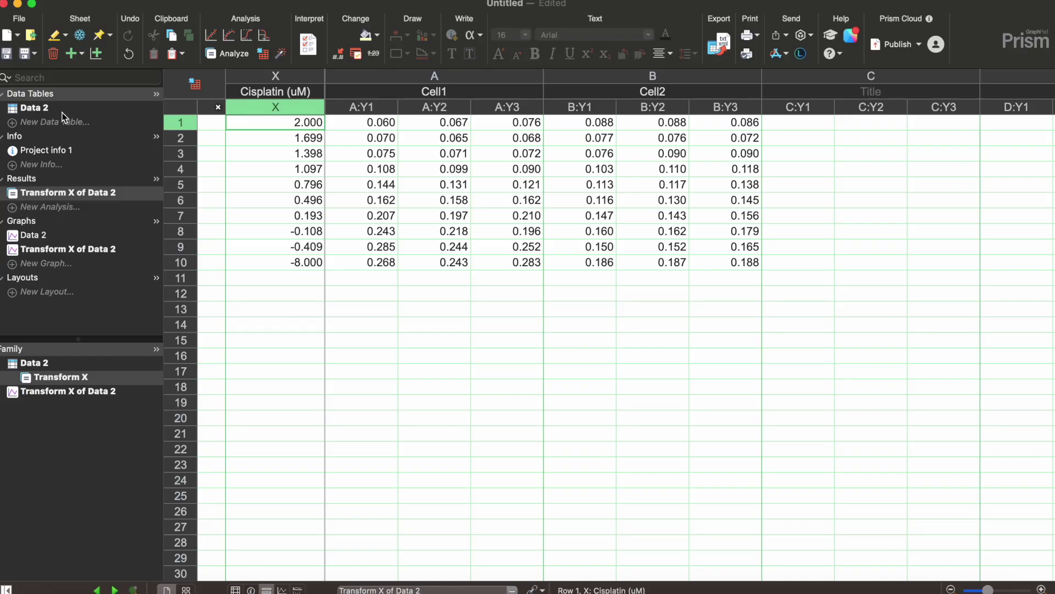
Normalize Cell1 and Cell2 as percentages, with smallest and largest means as 0% and 100%.
left_click(233, 53)
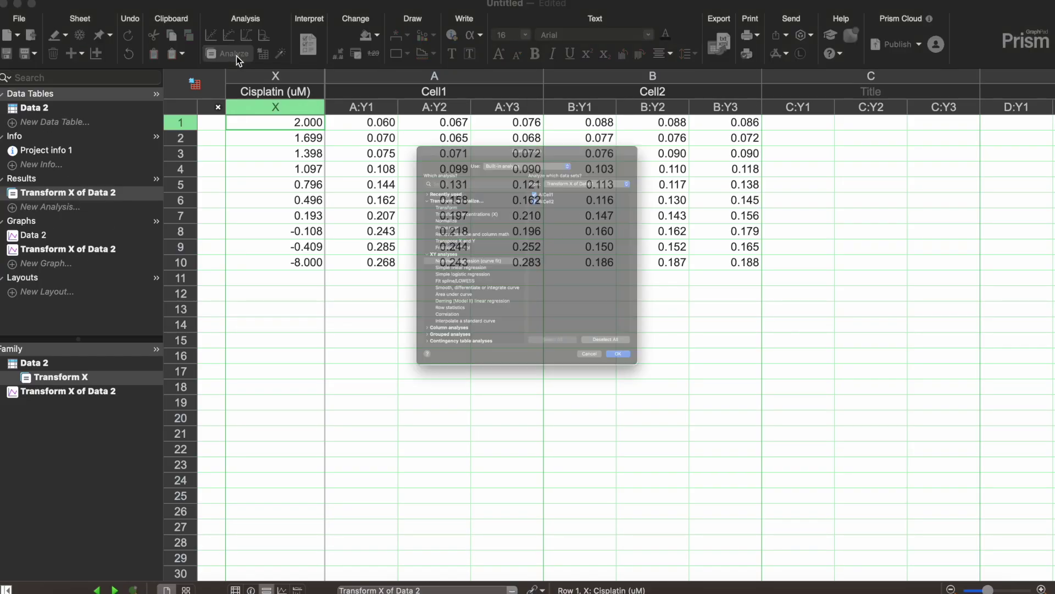
left_click(374, 187)
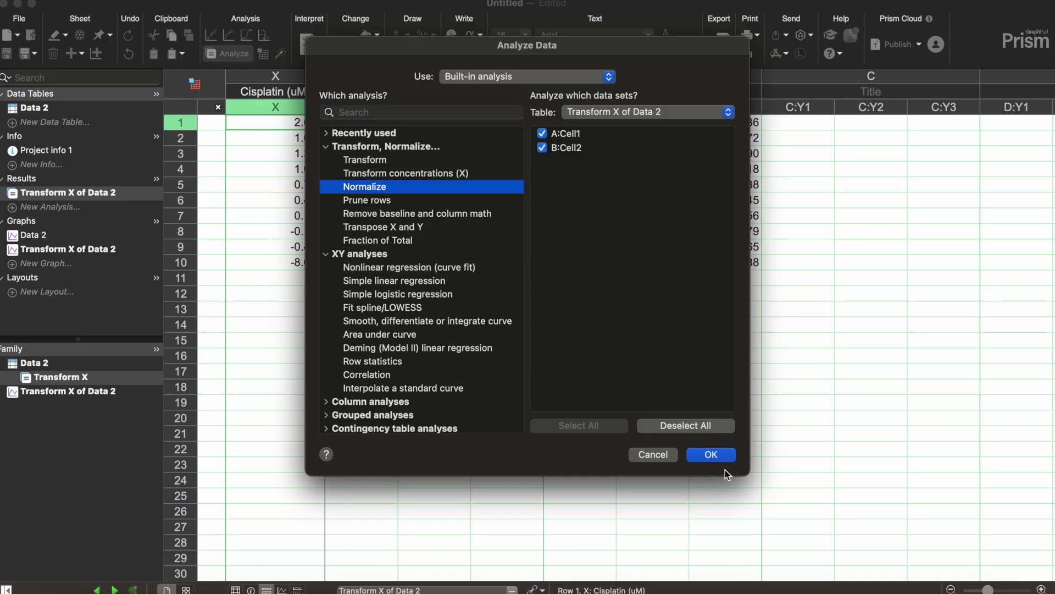
left_click(717, 457)
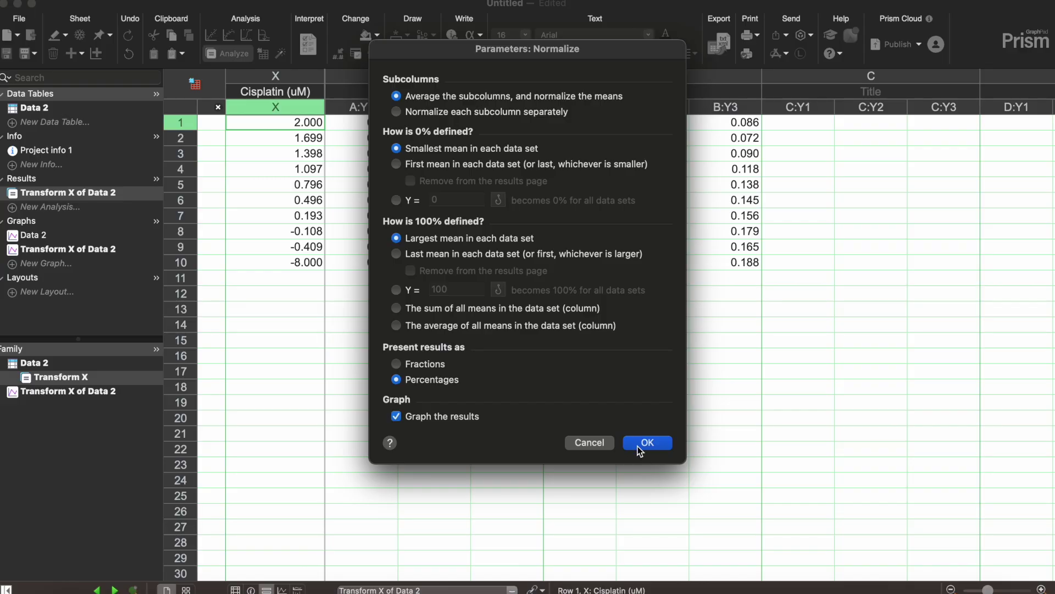
left_click(642, 444)
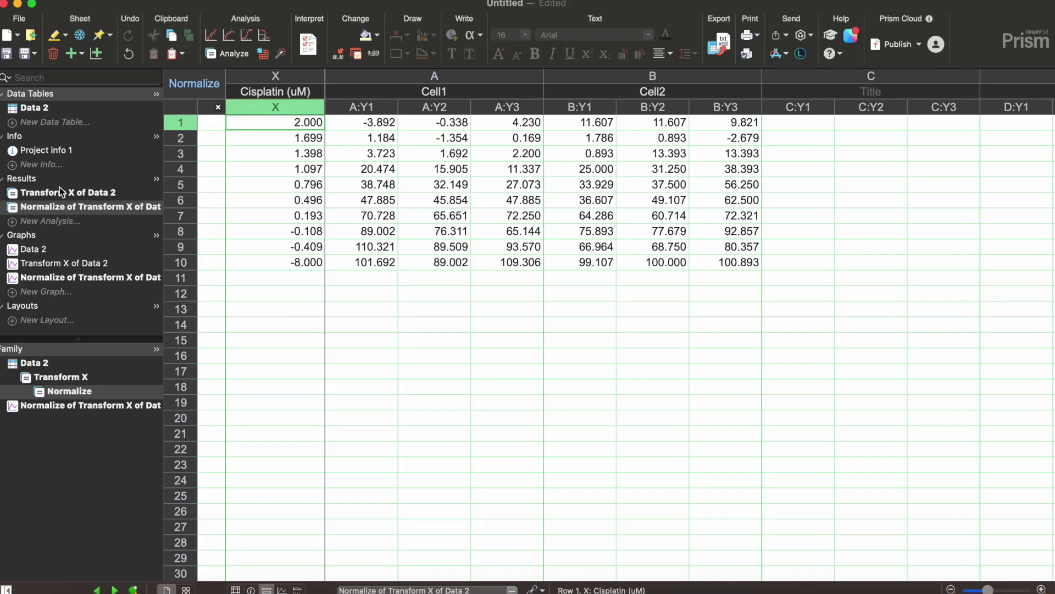
Start nonlinear regression using log(inhibitor) vs. response -- Variable slope (four parameters).
left_click(214, 55)
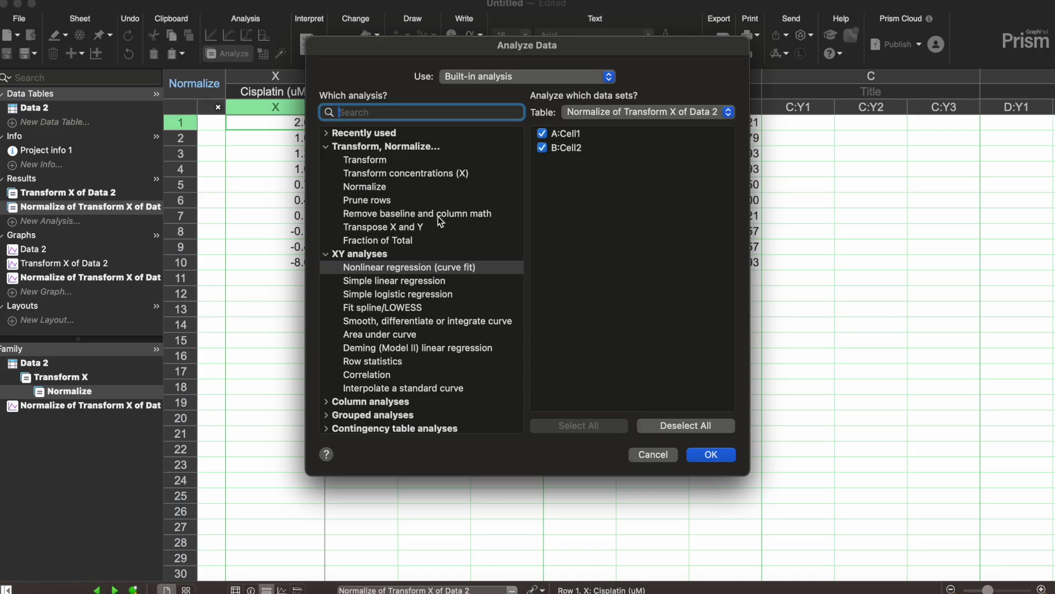
left_click(719, 455)
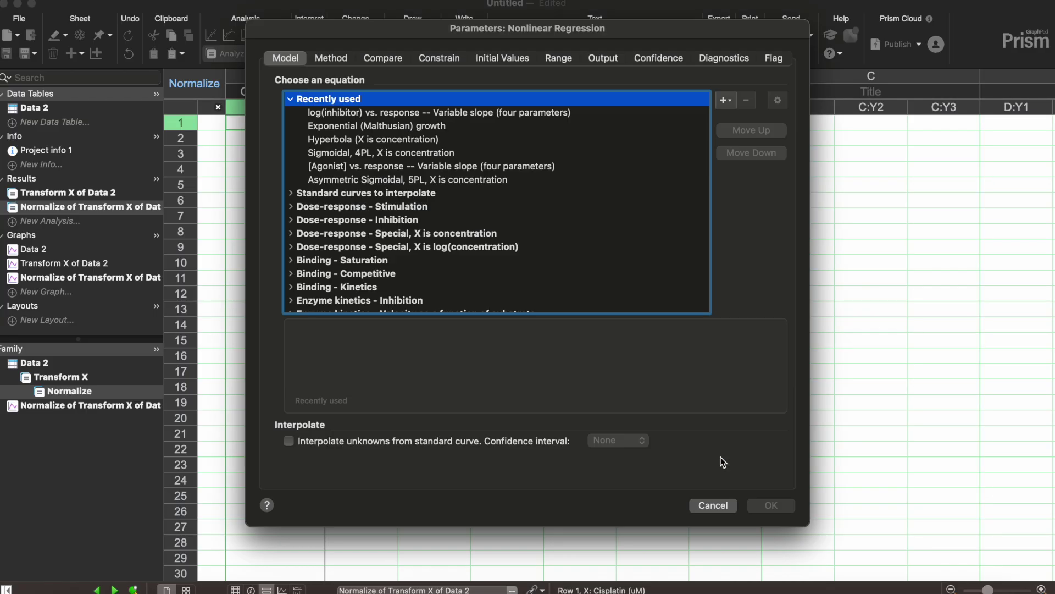
left_click(389, 113)
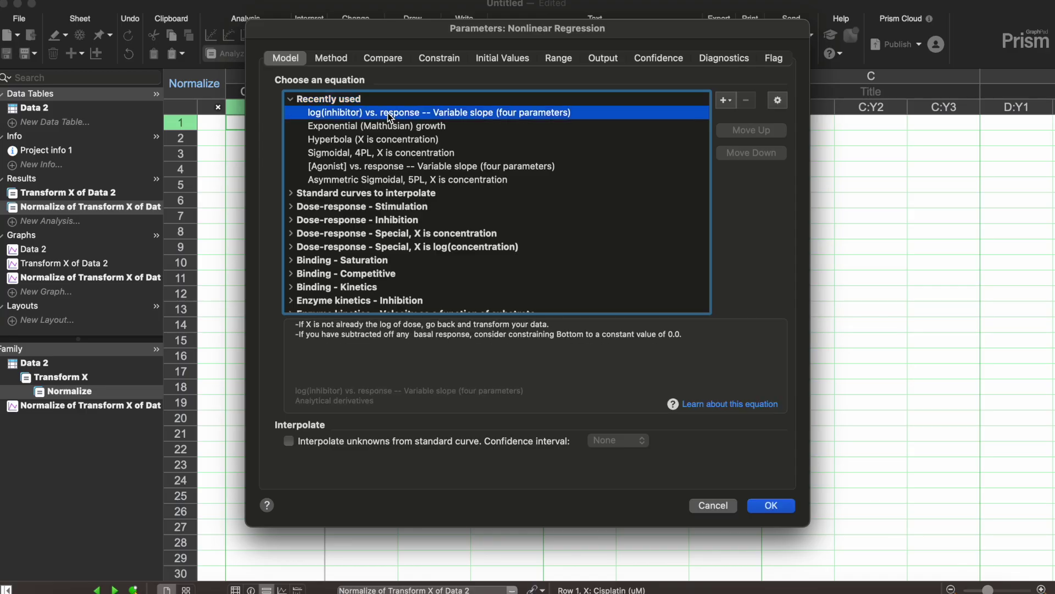
left_click(300, 220)
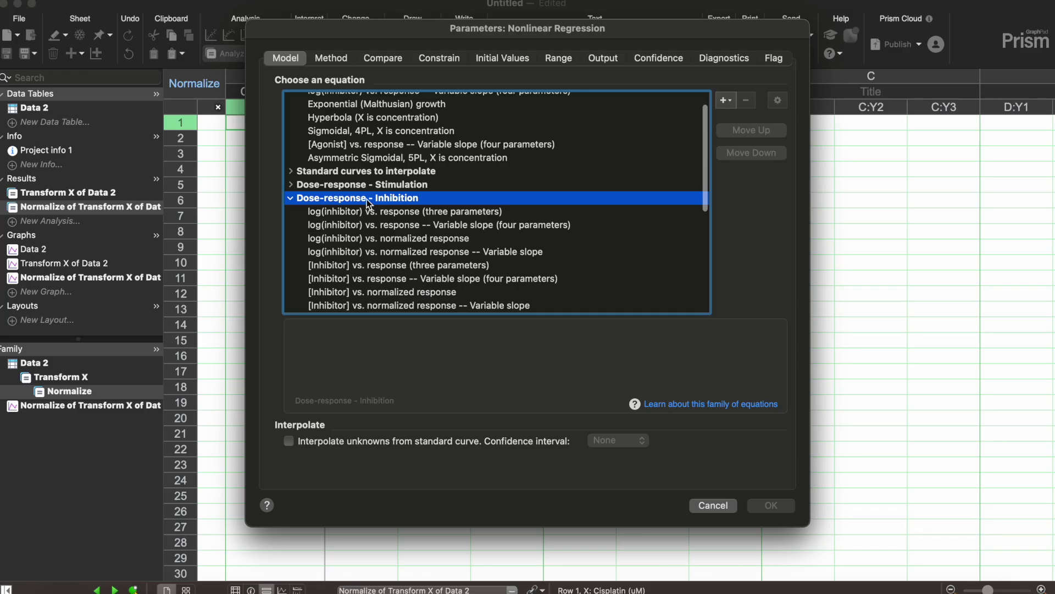
scroll(368, 199, "up", 2)
left_click(347, 117)
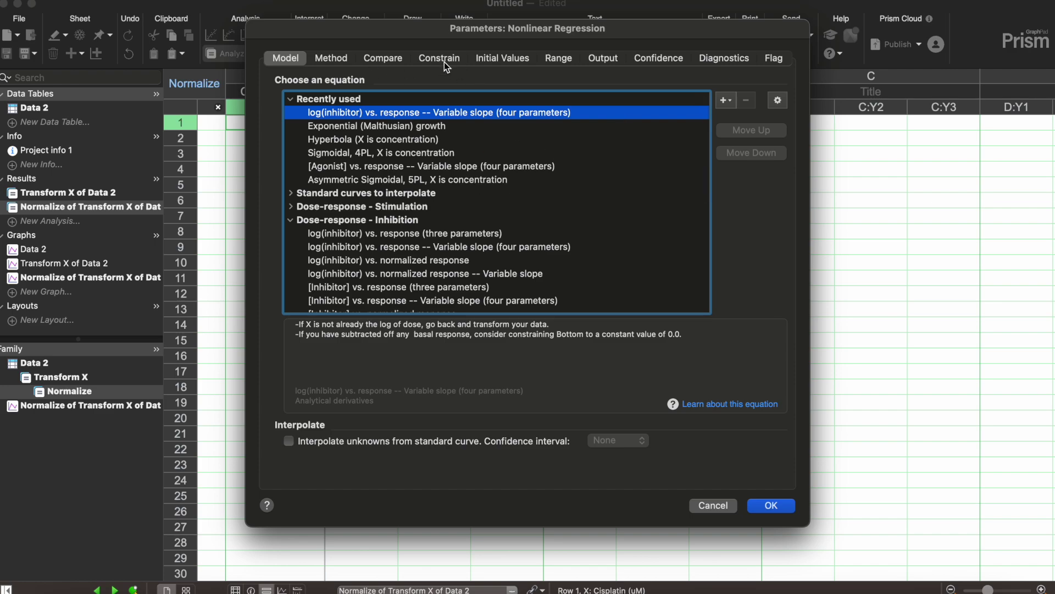
Run the fit testing whether LogIC50 differs between Cell1 and Cell2, plotting confidence bands.
left_click(384, 59)
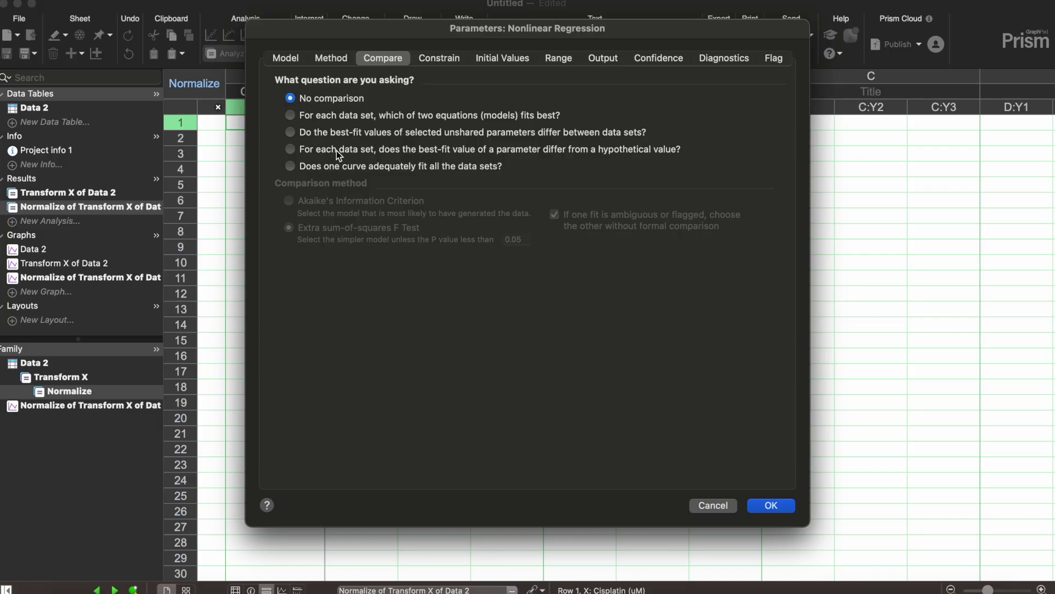
left_click(332, 133)
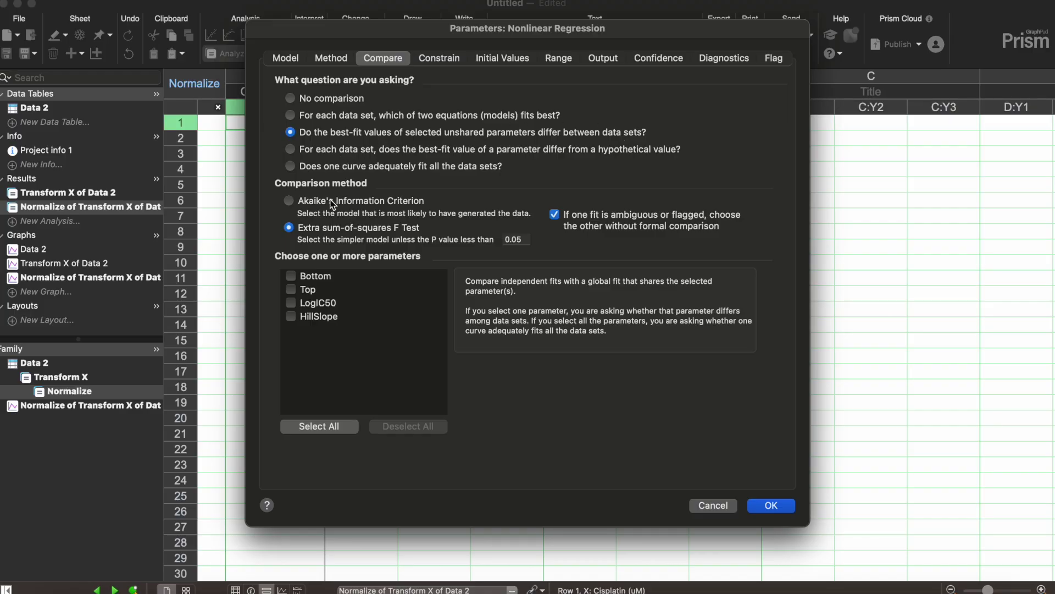
left_click(291, 303)
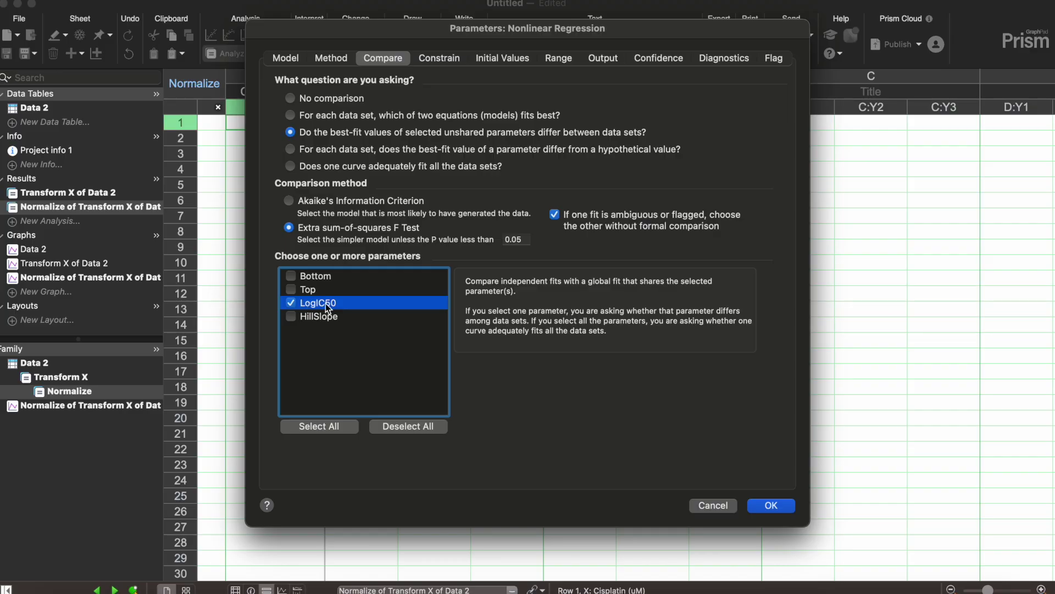
left_click(677, 63)
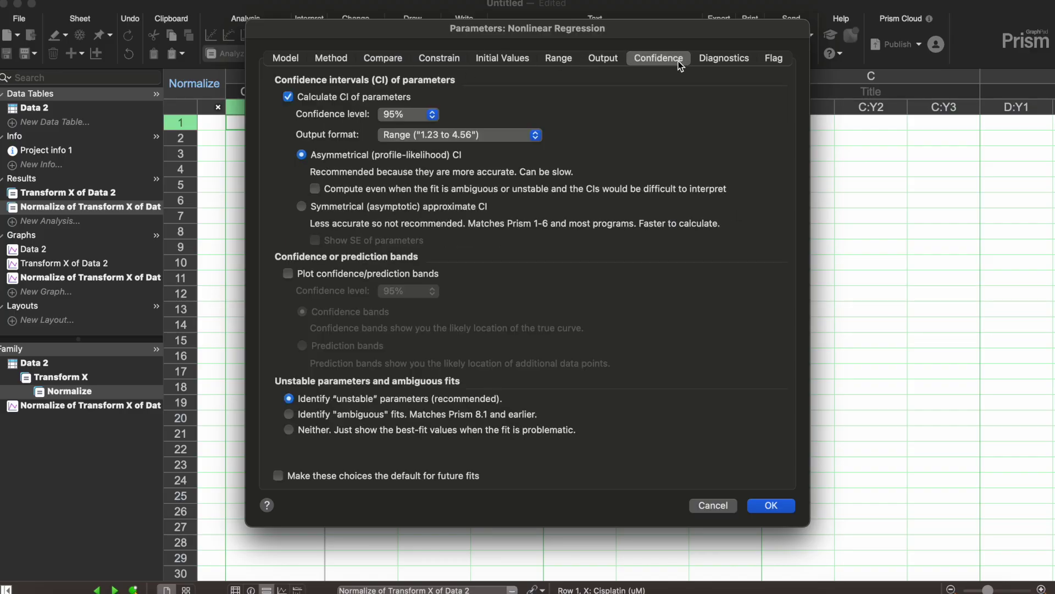
left_click(289, 273)
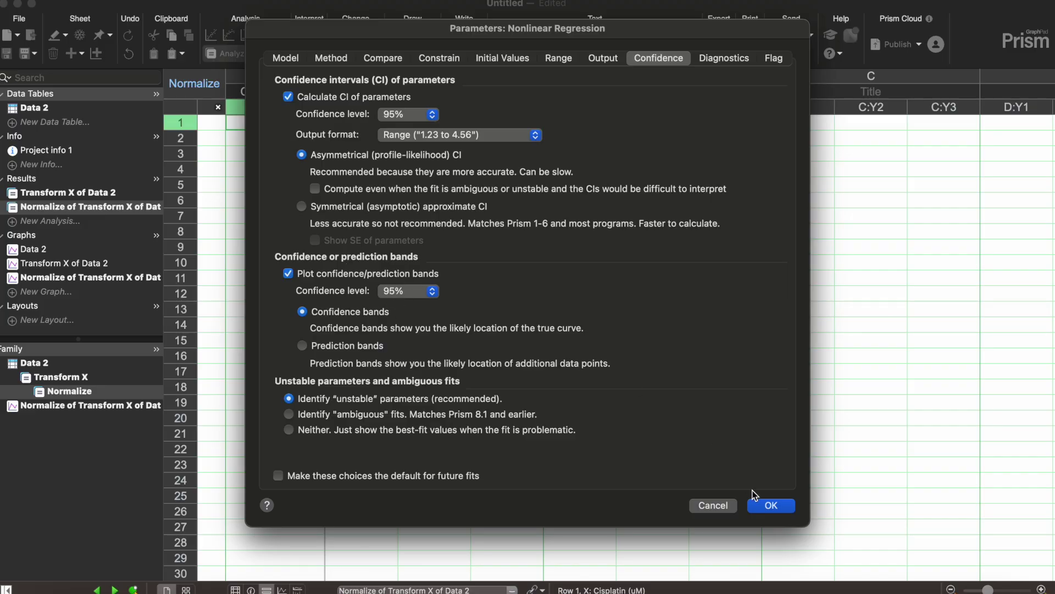
left_click(770, 505)
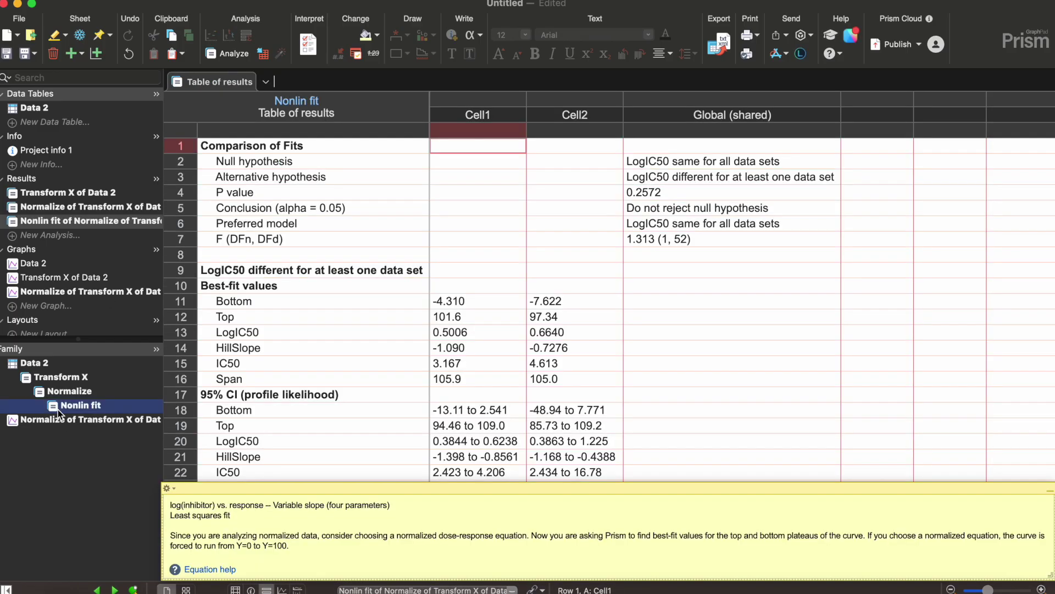
left_click(77, 418)
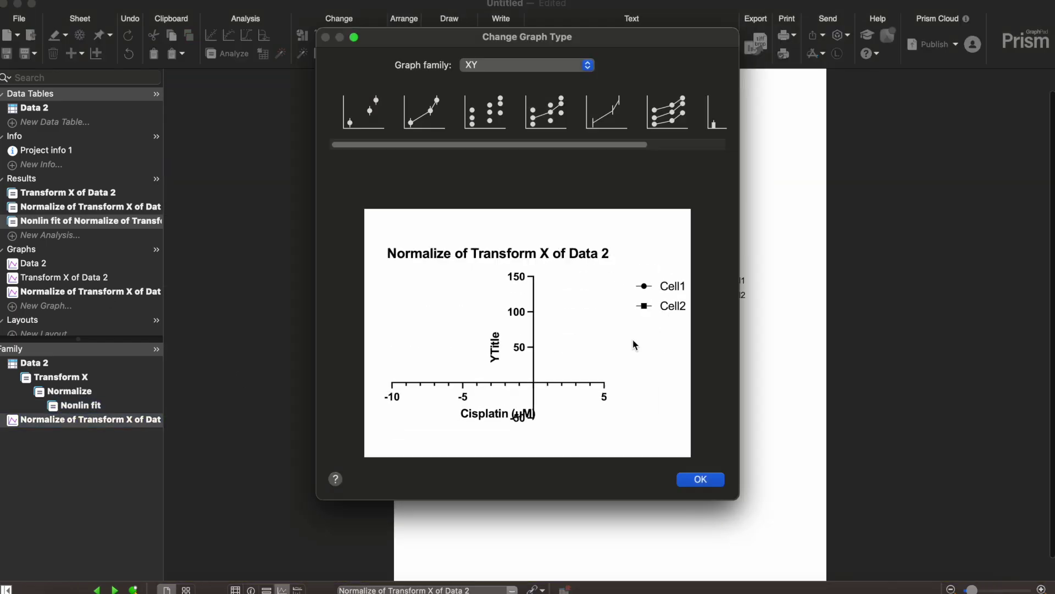
Change the graph to XY points with connecting lines and error bars.
left_click(428, 125)
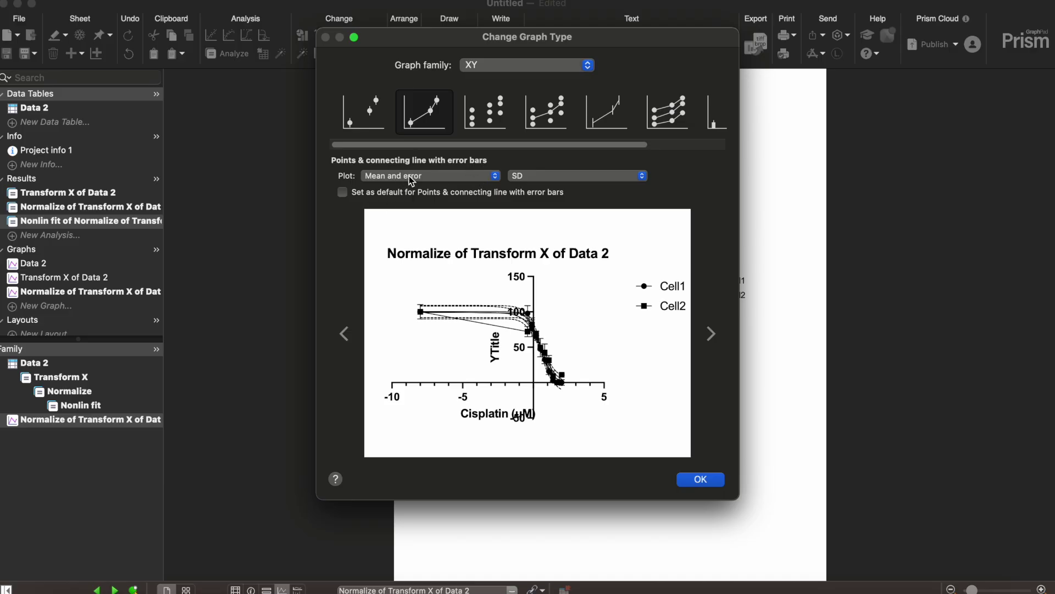
left_click(701, 479)
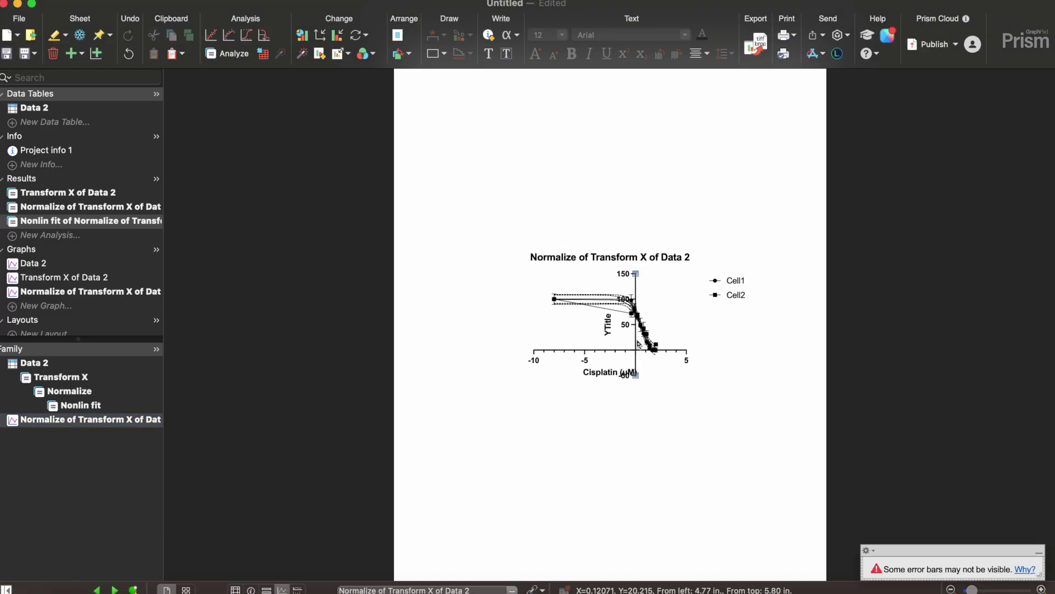
double_click(636, 339)
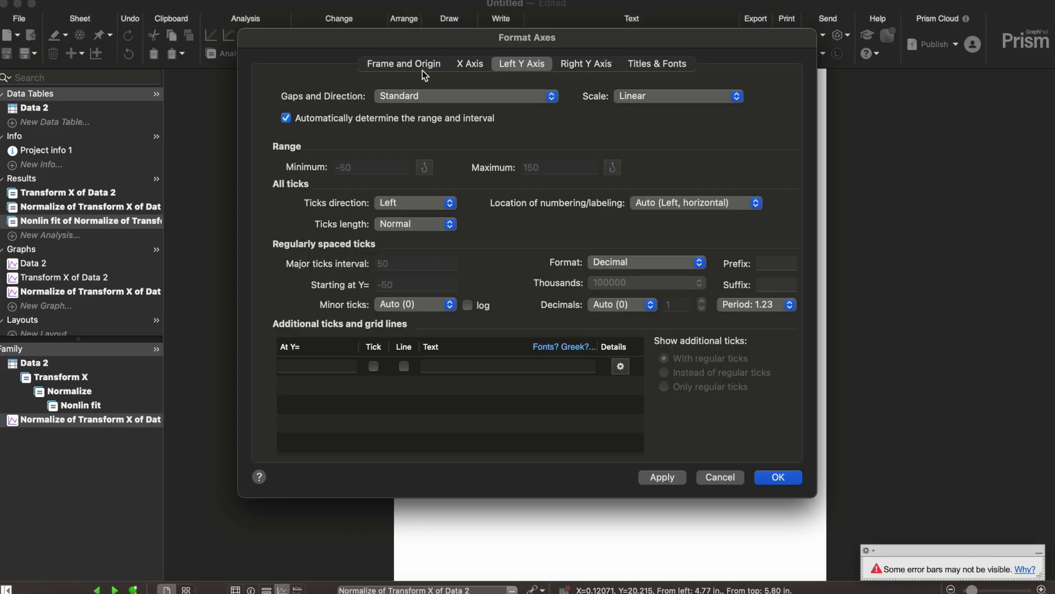
Put the axis origin at the lower left and check the X-axis range of -10 to 5.
left_click(417, 67)
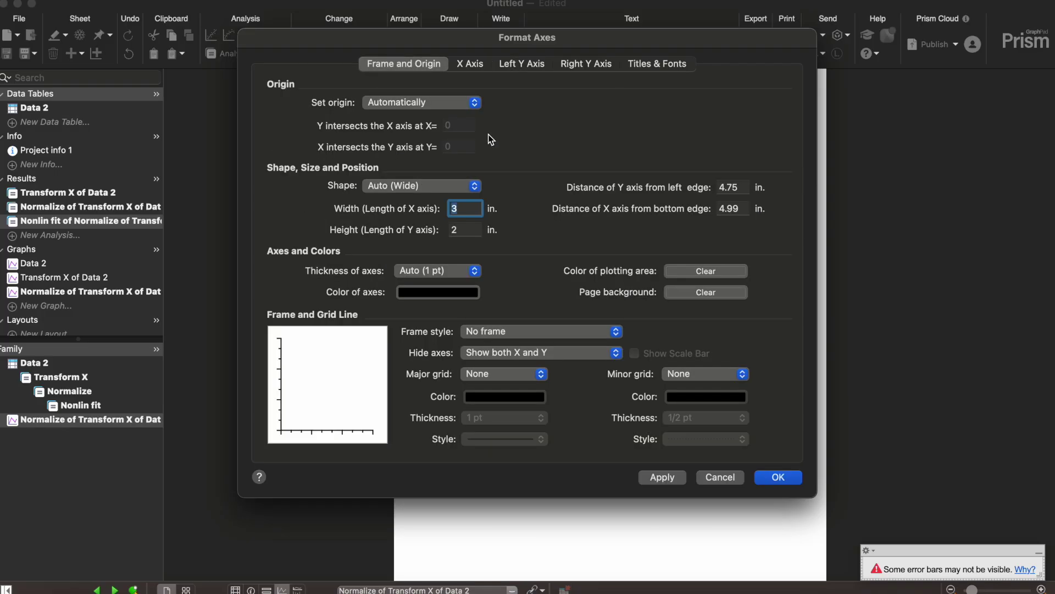
left_click(410, 104)
left_click(414, 117)
left_click(472, 64)
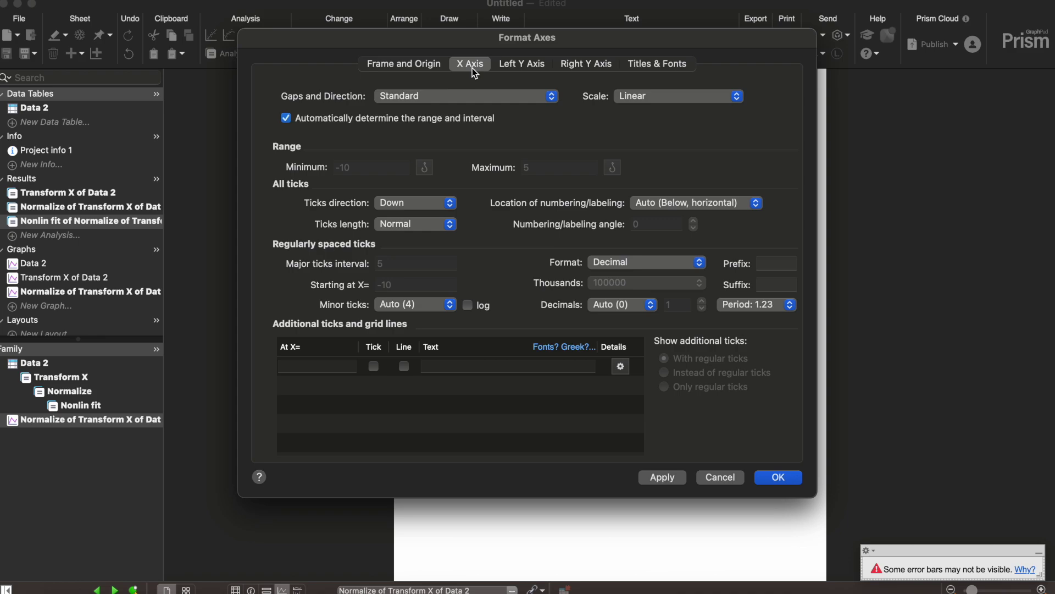
left_click(423, 120)
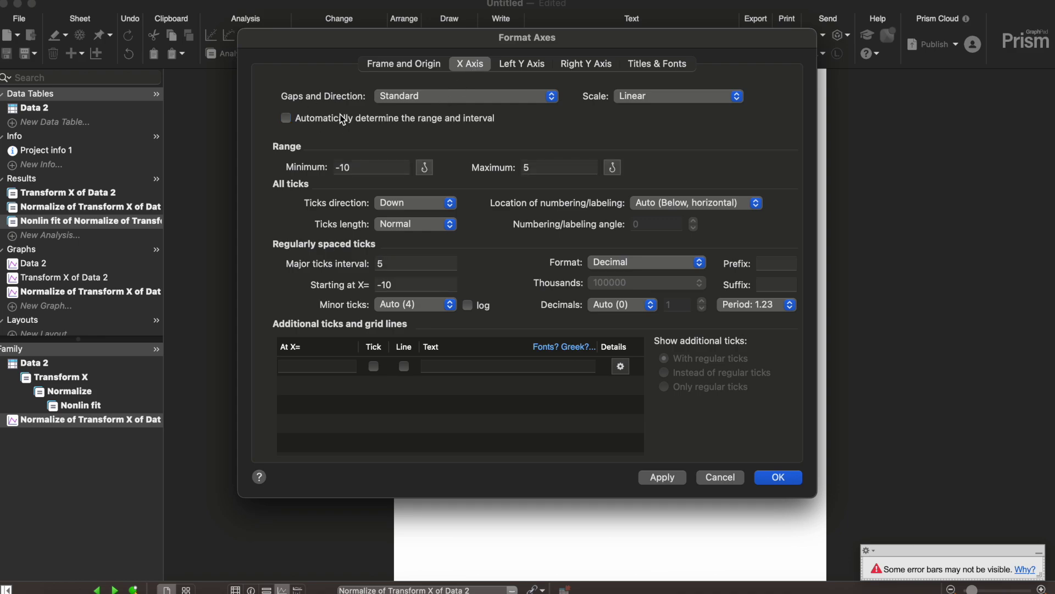
left_click(402, 121)
left_click(770, 483)
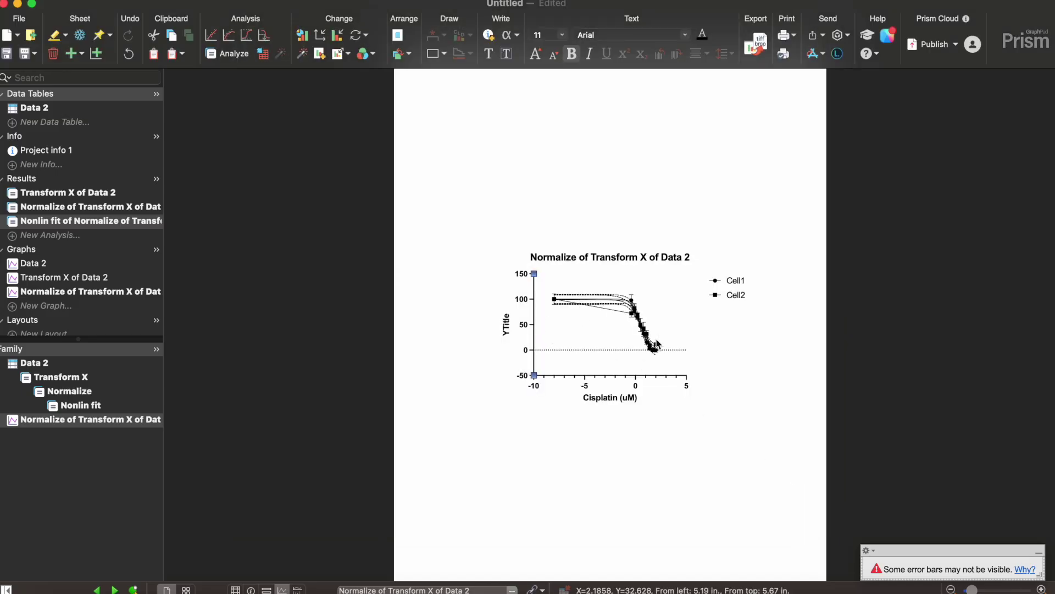
key("super+equal")
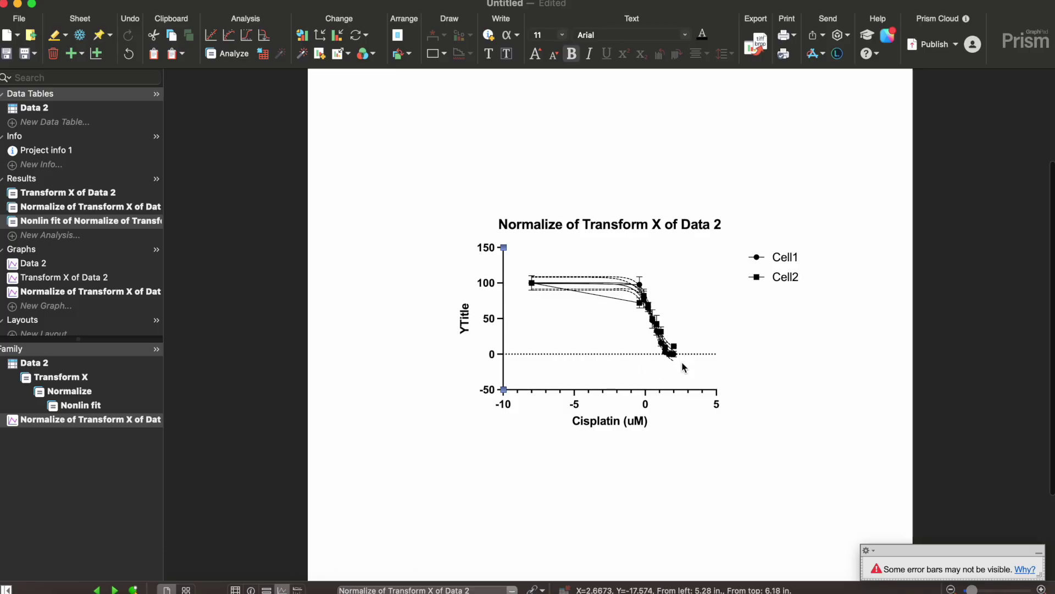
Set the X-axis maximum to 2.
double_click(504, 278)
left_click(470, 63)
key("Tab")
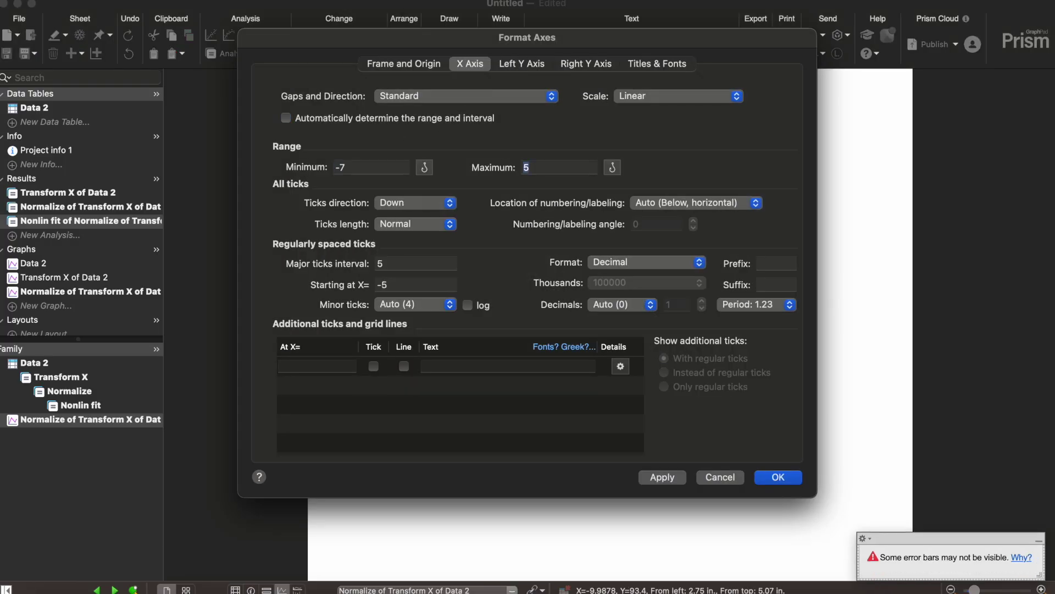
type("2")
key("Return")
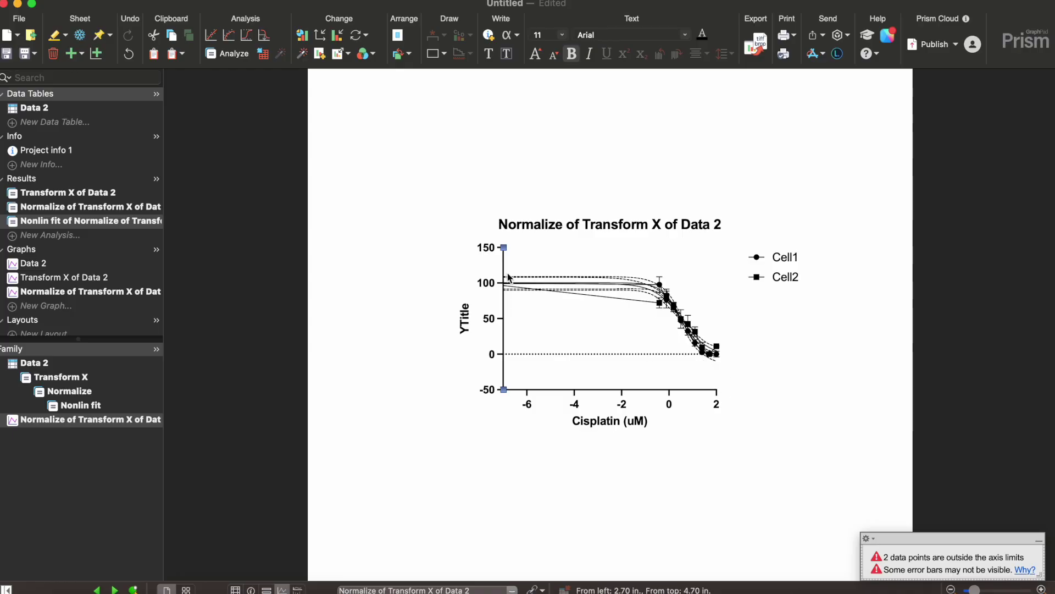
Set the left Y-axis range manually from 0 to 100.
double_click(504, 299)
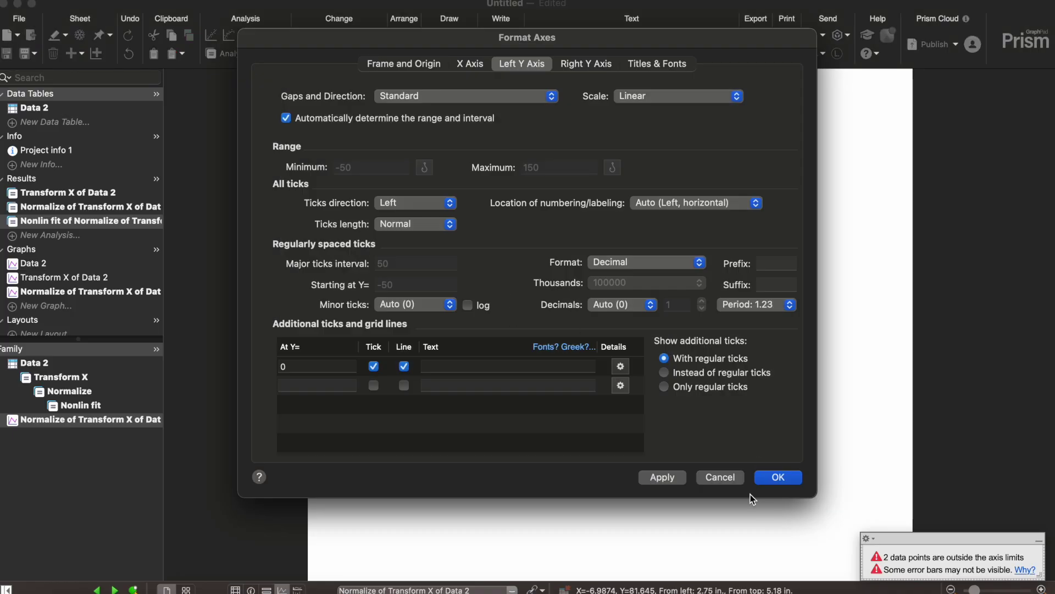
left_click(733, 479)
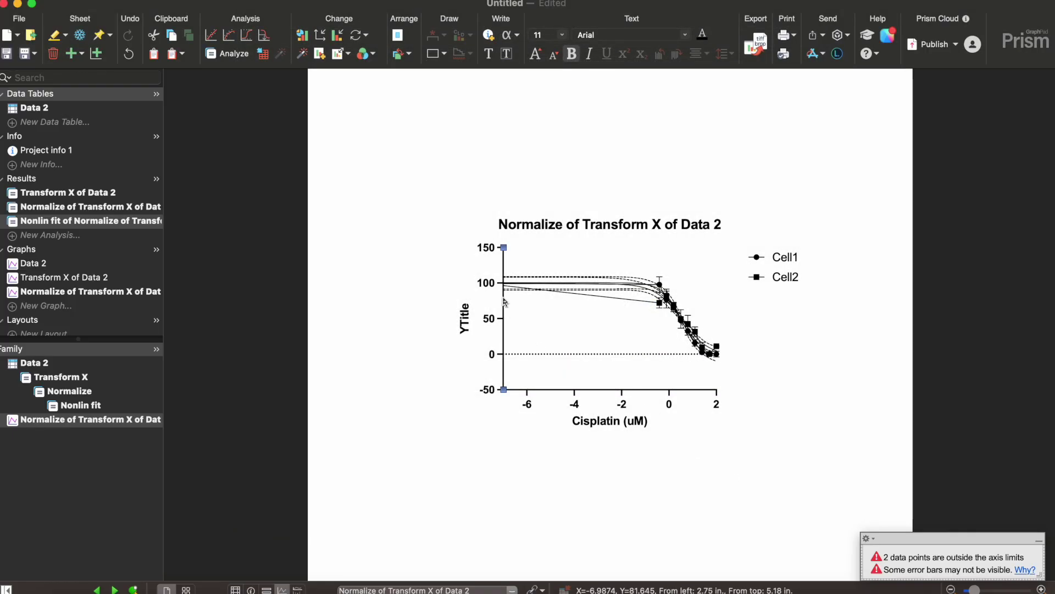
double_click(504, 300)
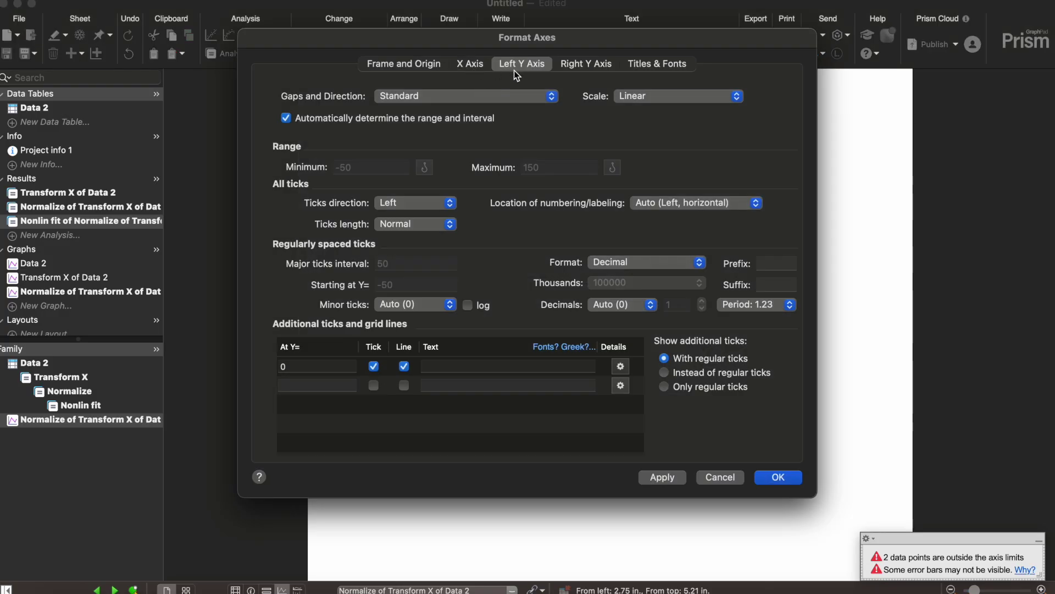
left_click(286, 117)
left_click_drag(418, 33, 408, 1)
left_click(354, 135)
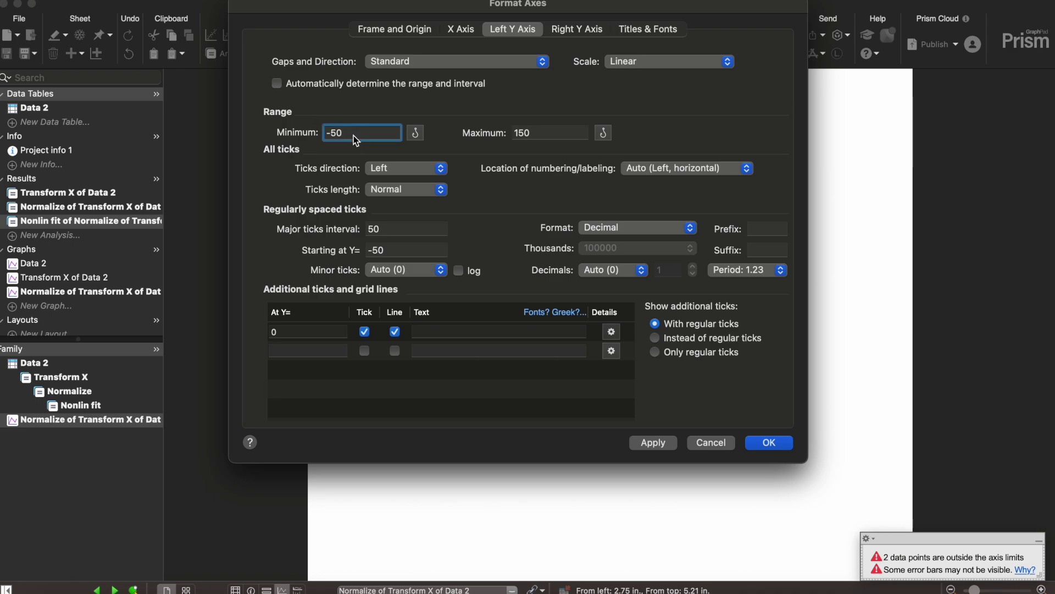
key("BackSpace")
key("BackSpace")
key("BackSpace")
type("0")
key("Tab")
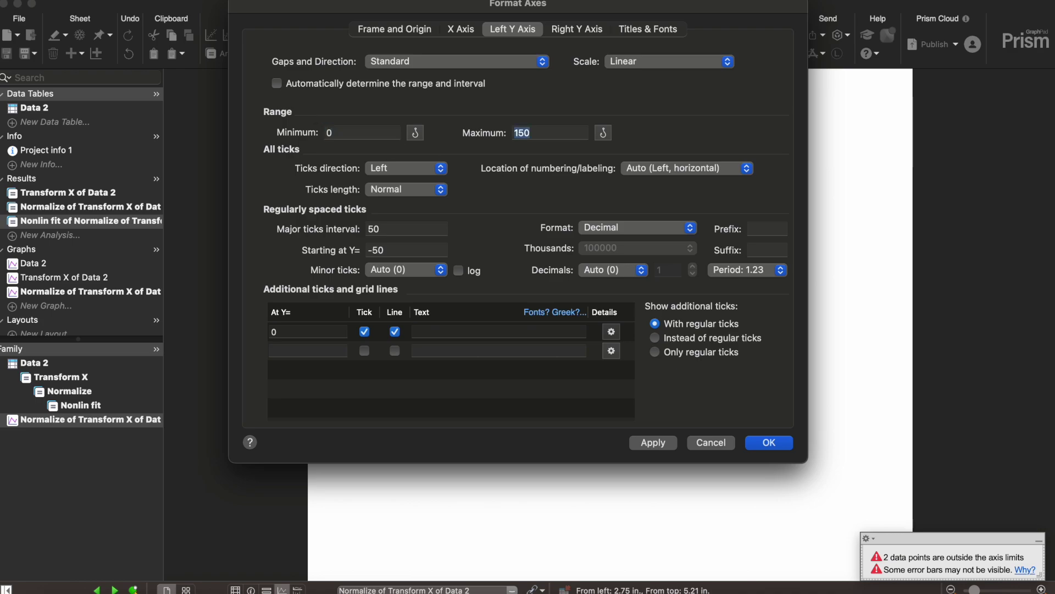
type("100")
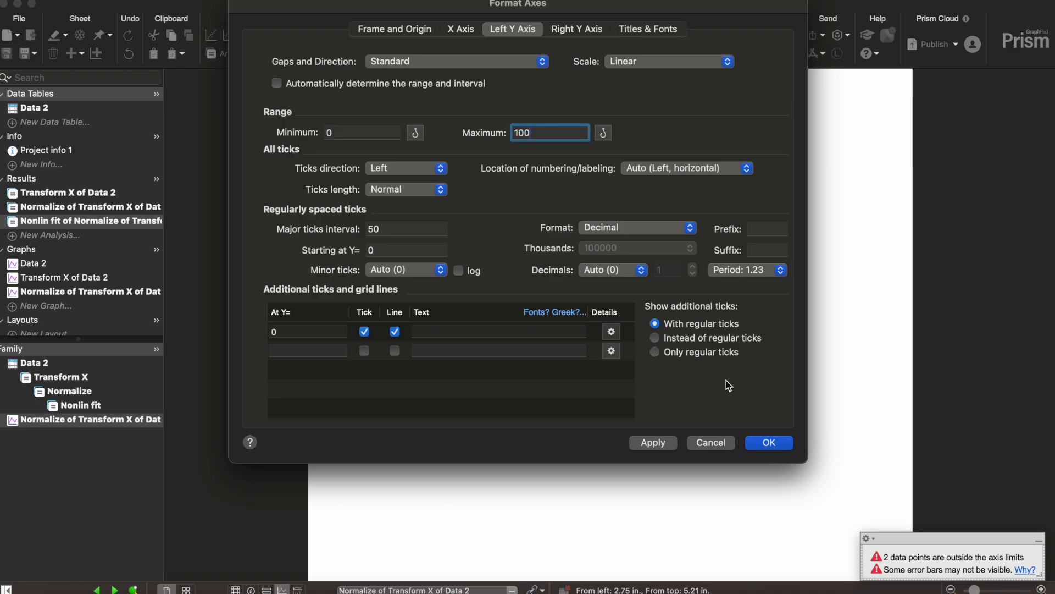
left_click(770, 443)
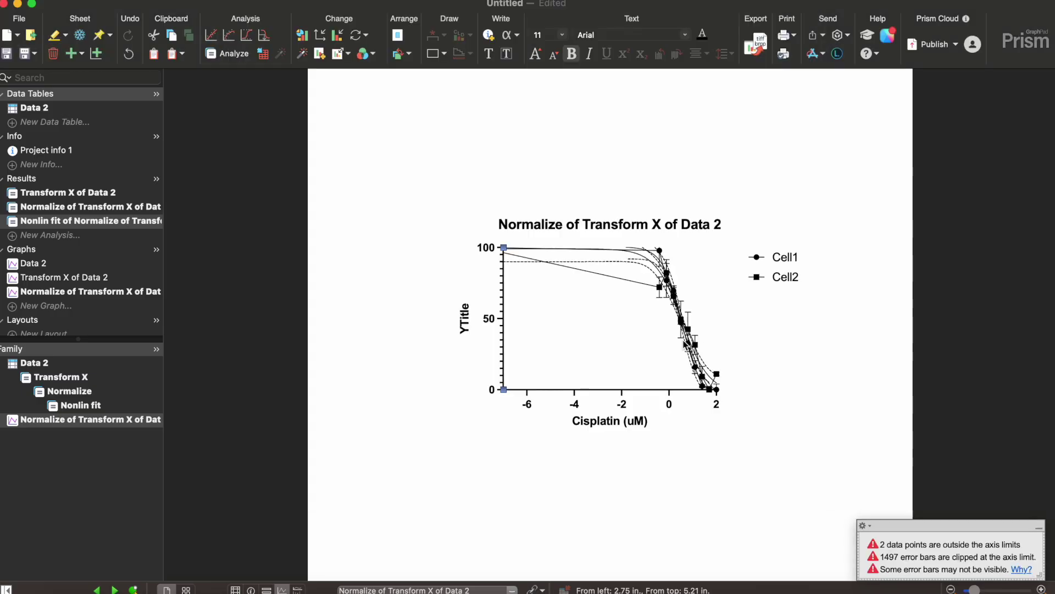
Change the X-axis maximum to 3 so it spans -7 to 3.
double_click(554, 388)
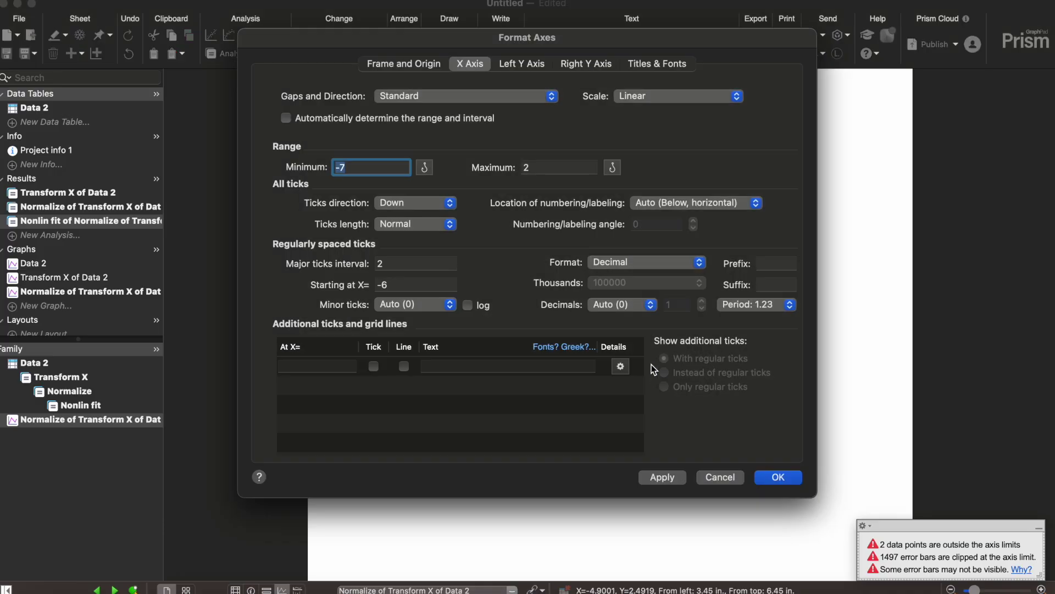
left_click(553, 166)
type("3")
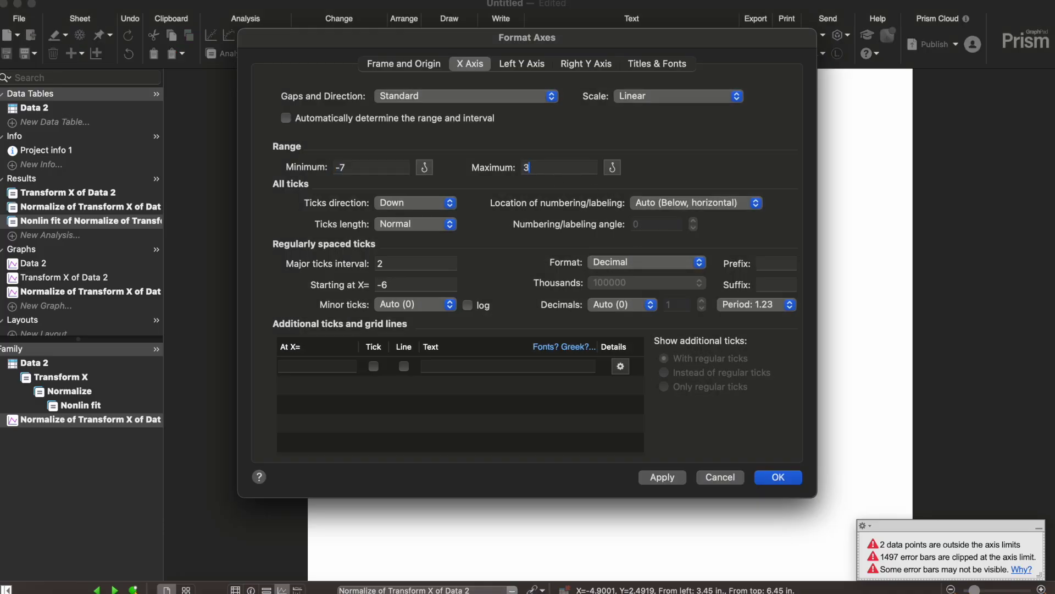
key("Return")
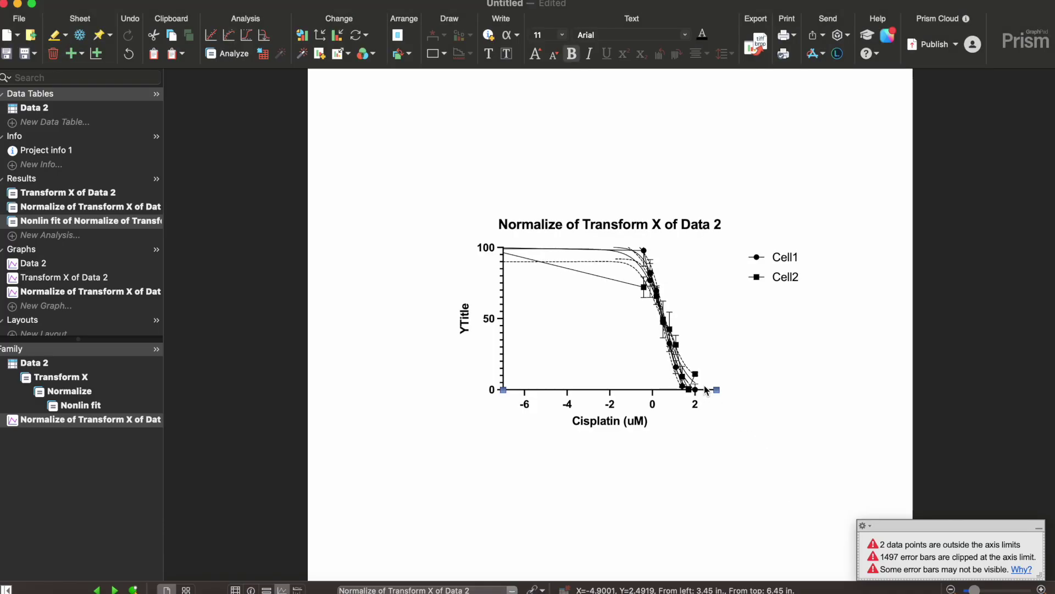
Add an extra dotted Y-axis grid line at Y = 50.
double_click(502, 333)
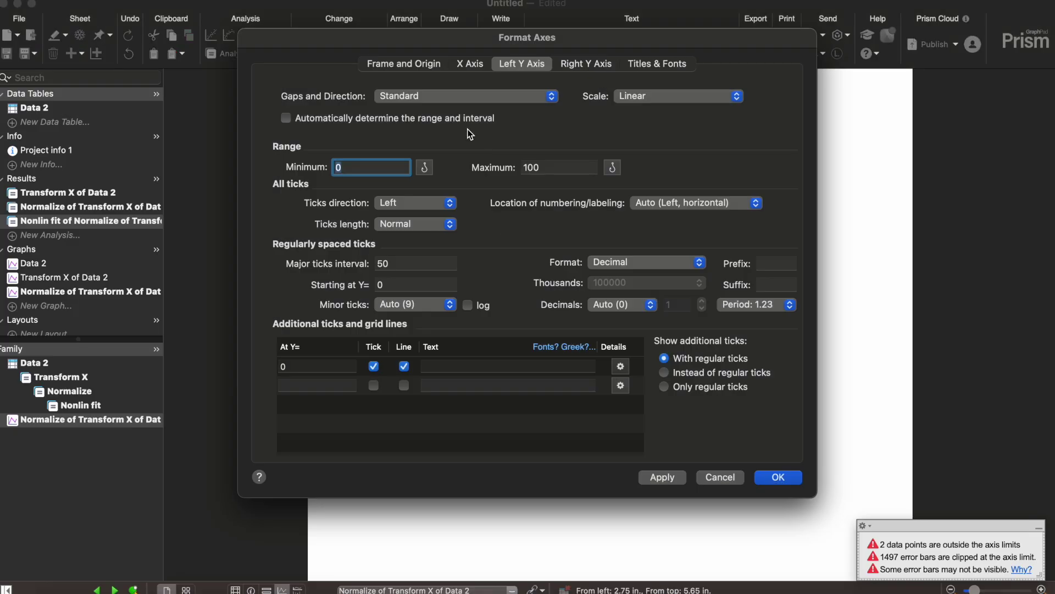
left_click(328, 366)
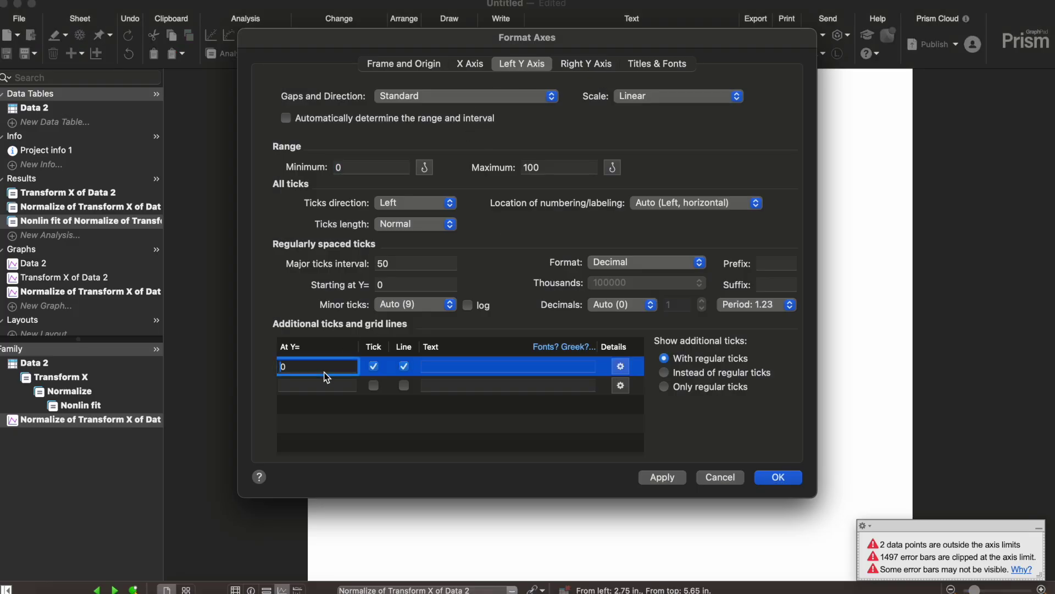
key("BackSpace")
type("1")
left_click(780, 478)
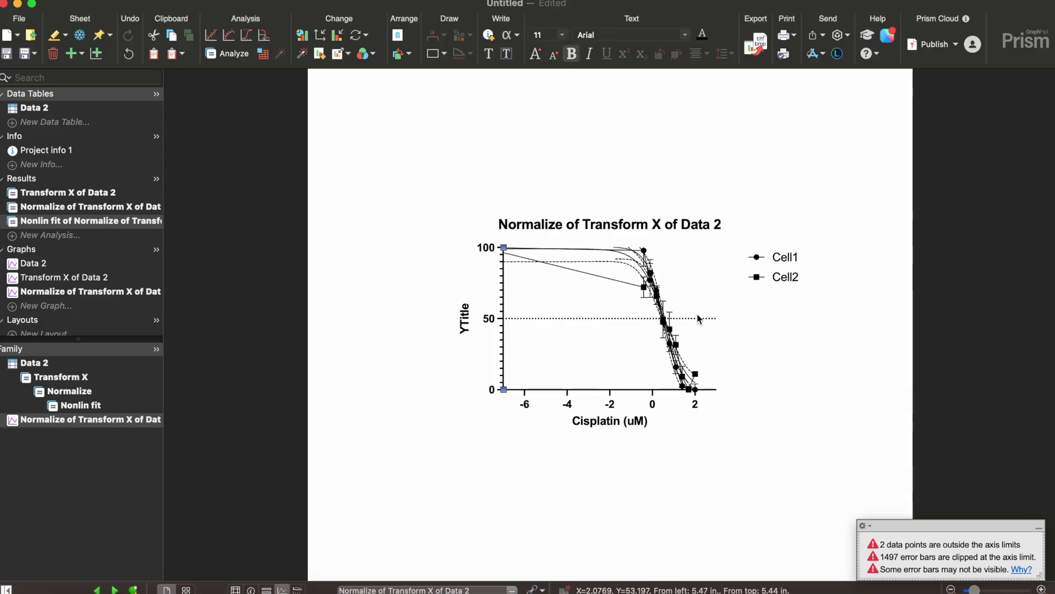
Remove the raw Cell1 and Cell2 data sets from the graph, leaving only the fitted curves.
left_click(660, 291)
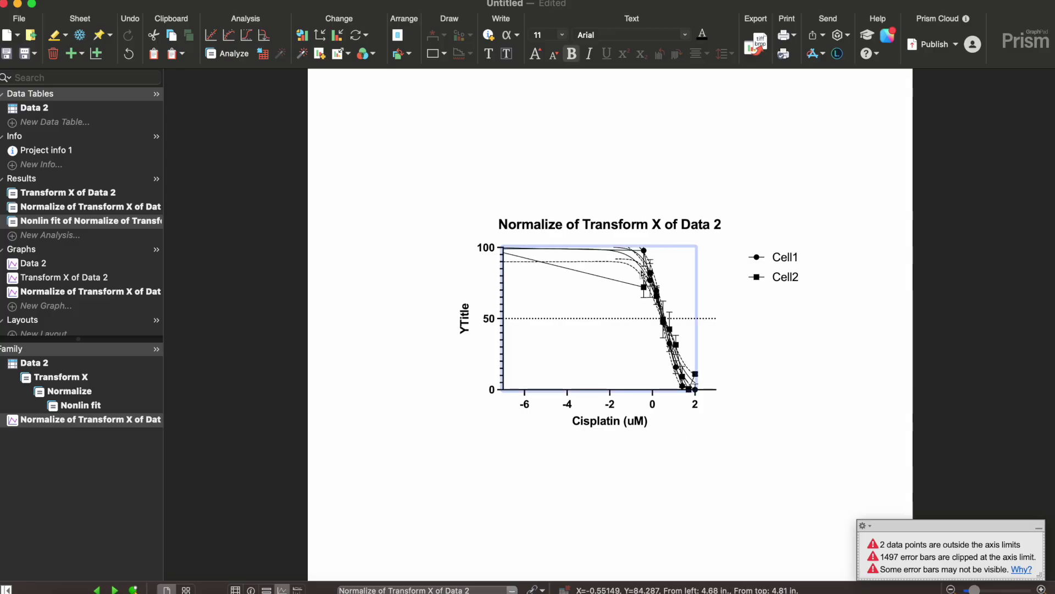
double_click(660, 291)
left_click(534, 47)
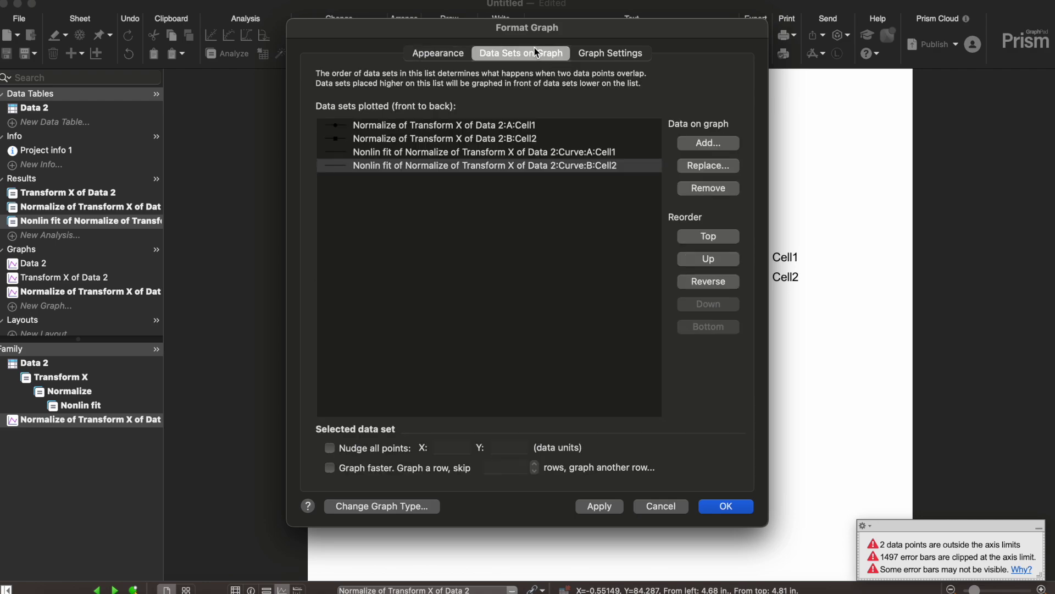
left_click(496, 138)
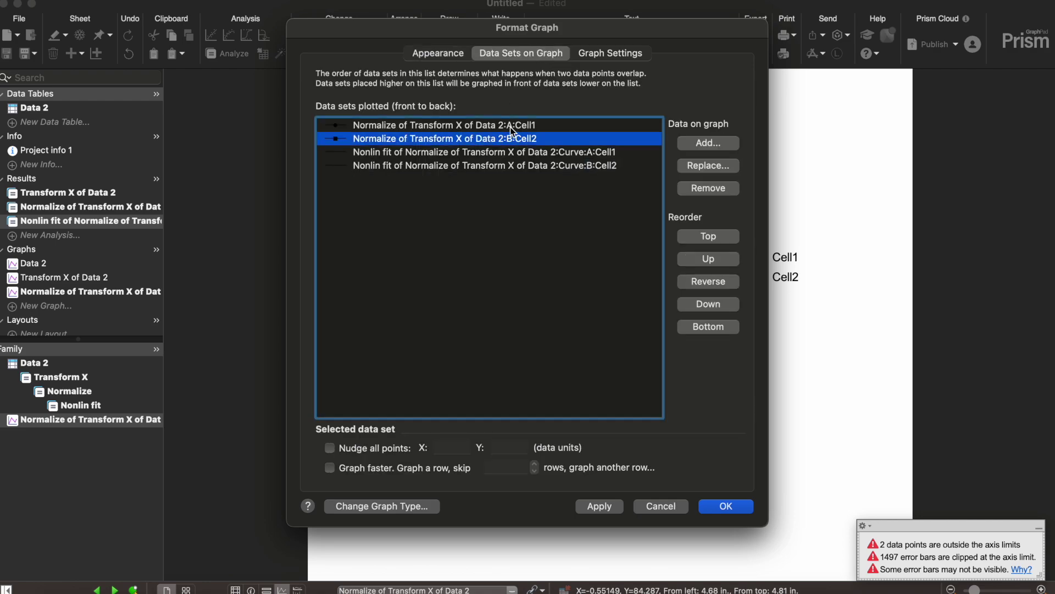
left_click(511, 127, "shift")
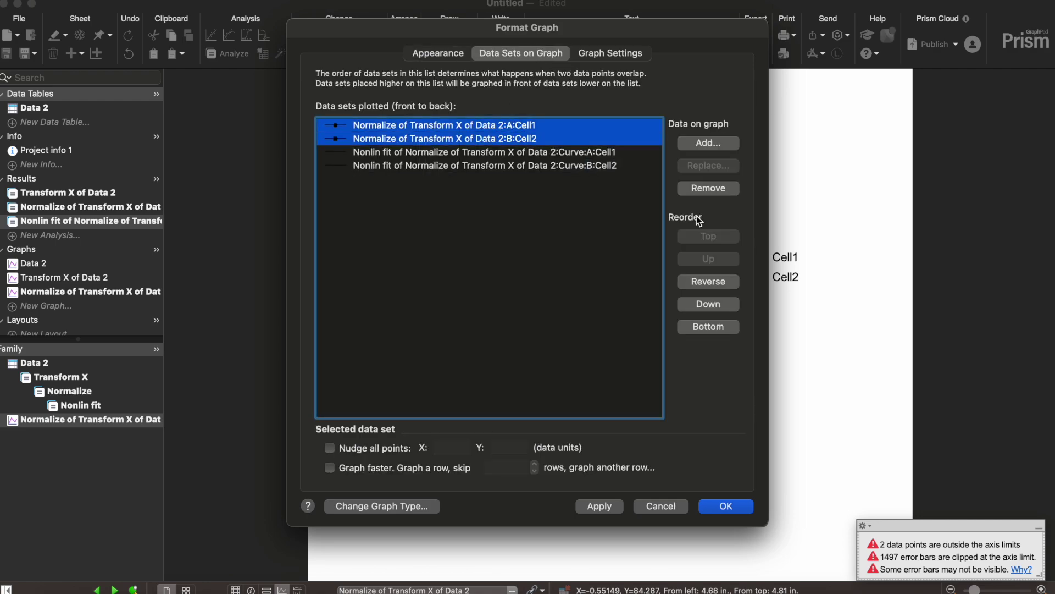
left_click(724, 306)
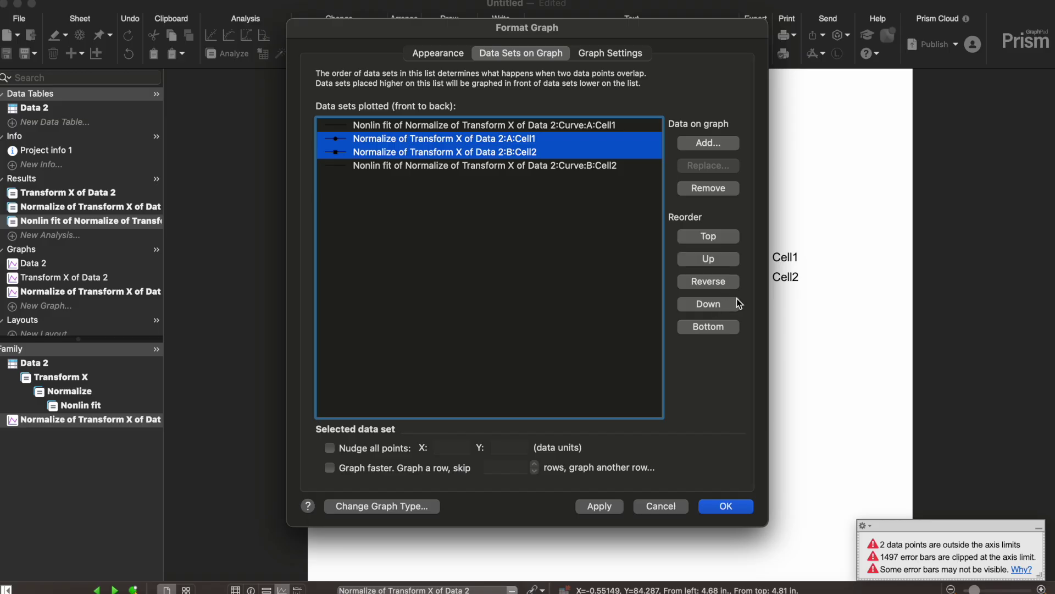
left_click(707, 186)
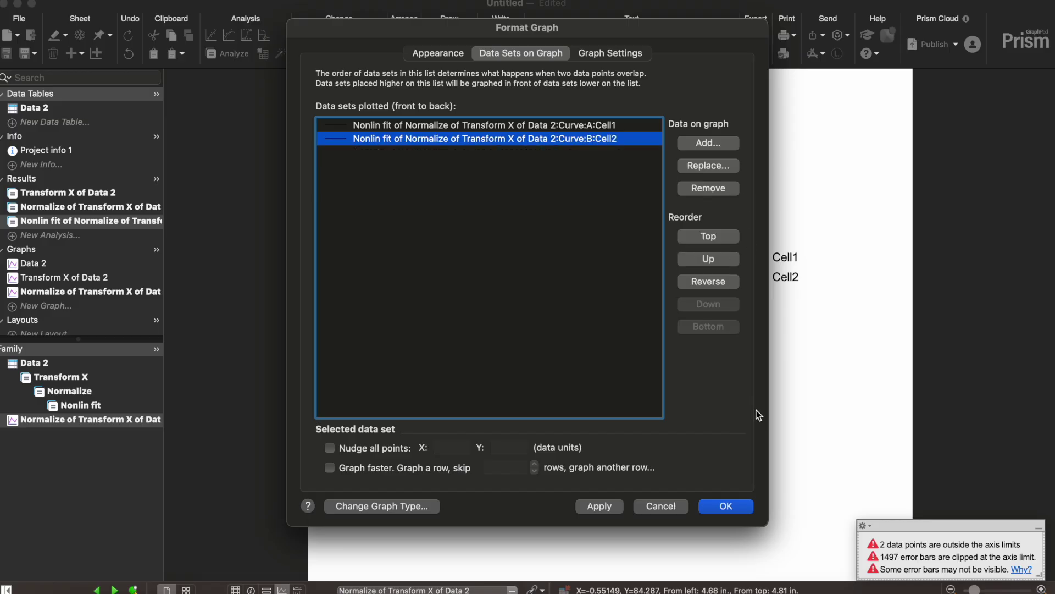
left_click(727, 507)
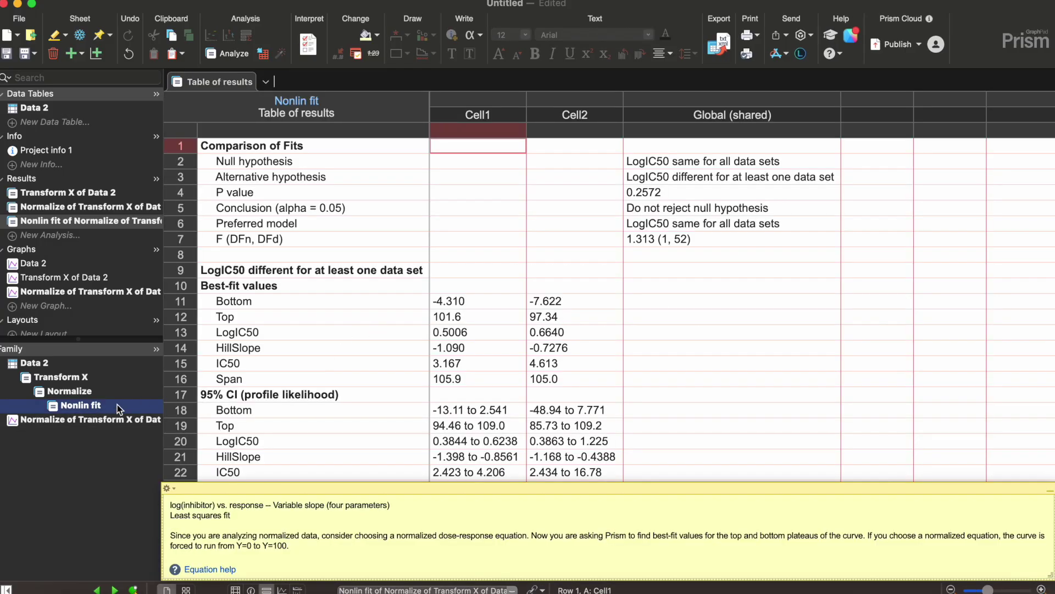
Paste the IC50 row (Cell1 3.167, Cell2 4.613) onto the graph, transposed, below the X axis.
left_click_drag(560, 368, 386, 365)
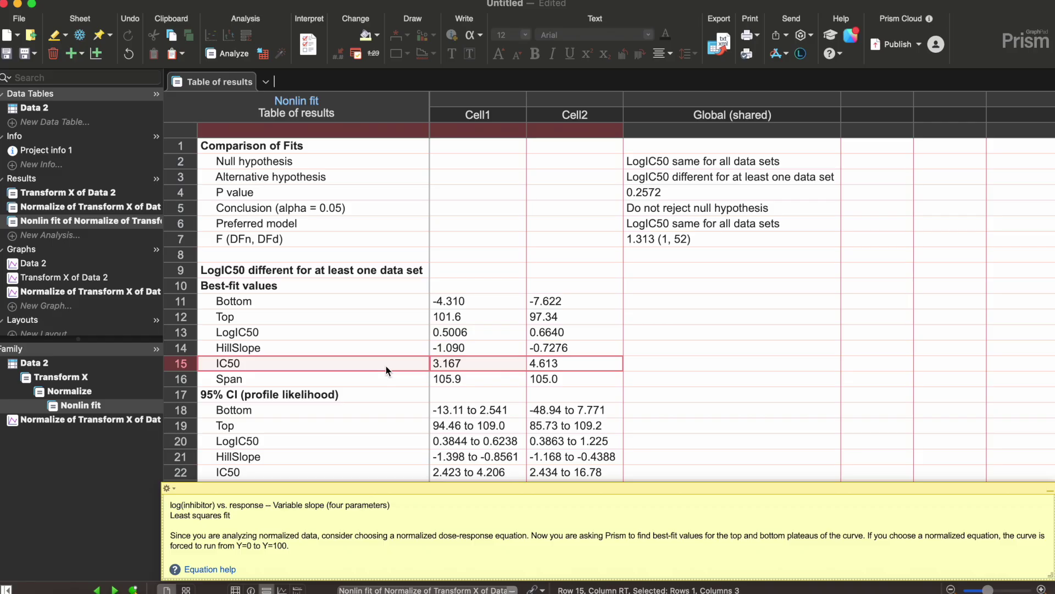
left_click(80, 420)
key("super+v")
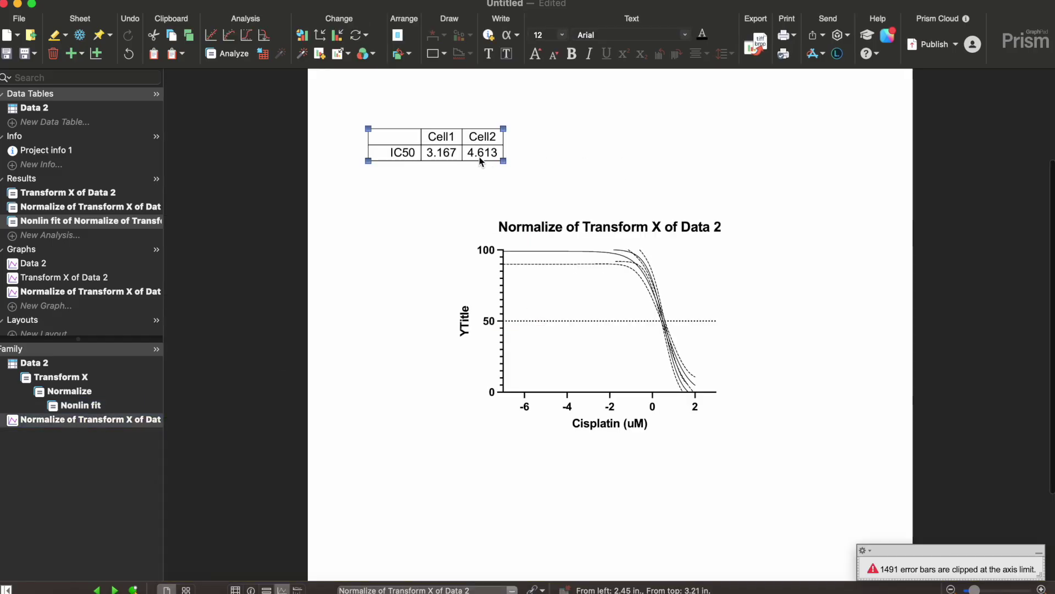
double_click(480, 159)
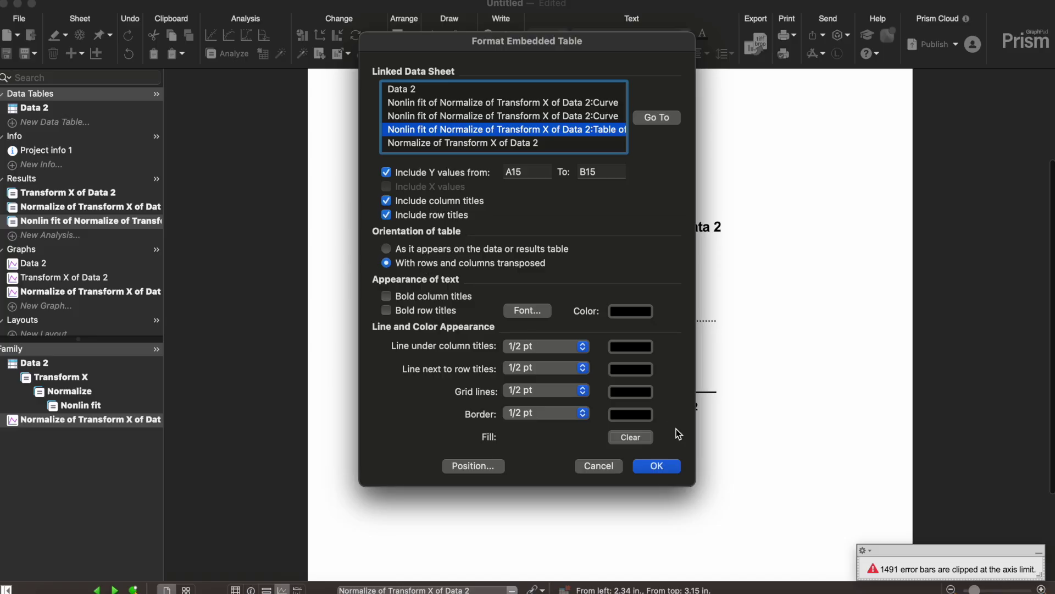
left_click(681, 468)
left_click_drag(434, 169, 613, 465)
Replace the YTitle Y-axis label with '% Cell Viability'.
left_click(625, 461)
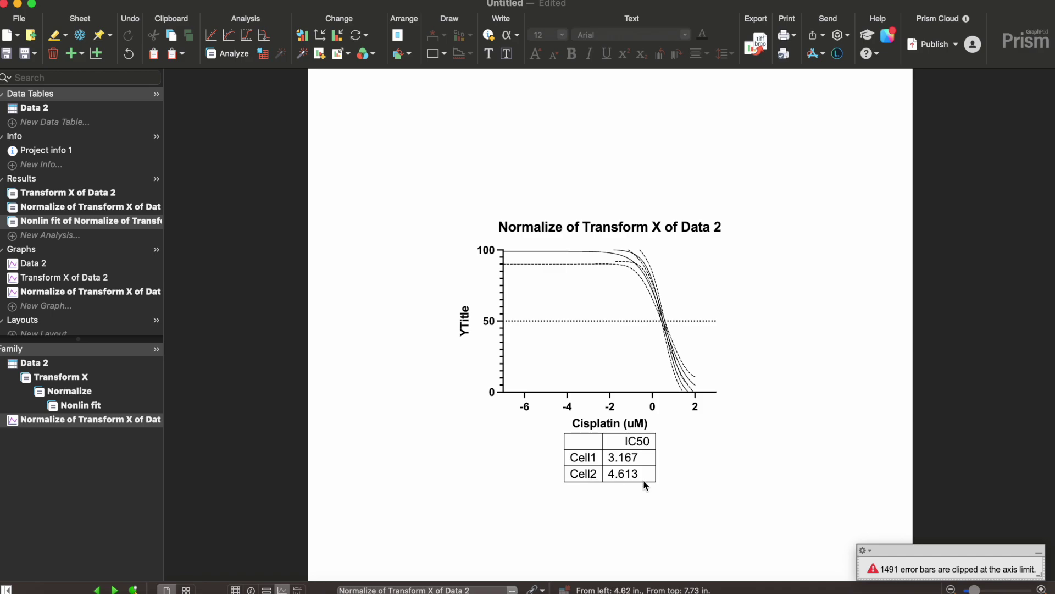
left_click(662, 309)
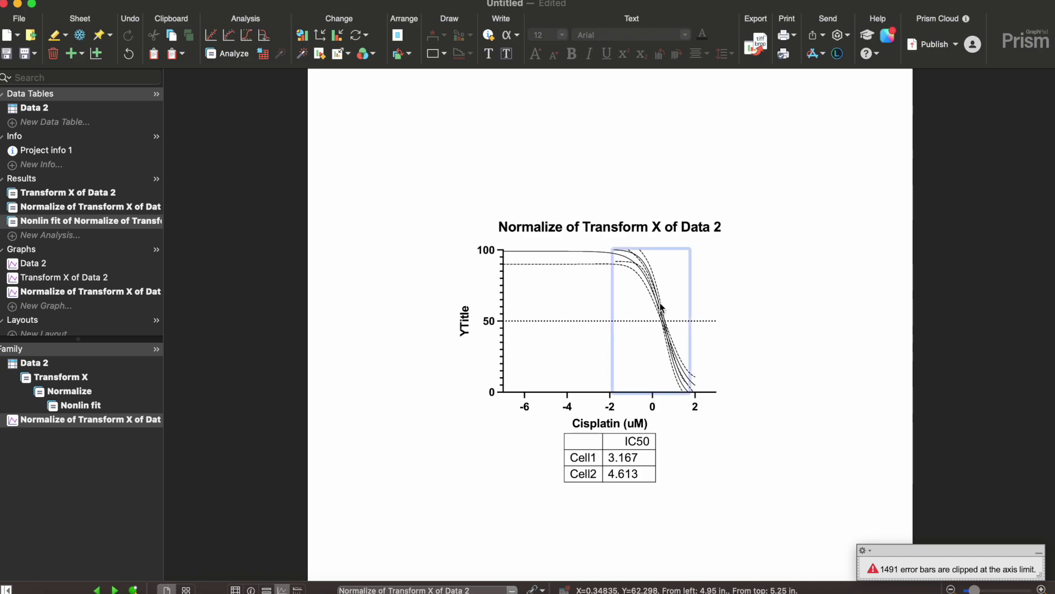
double_click(465, 321)
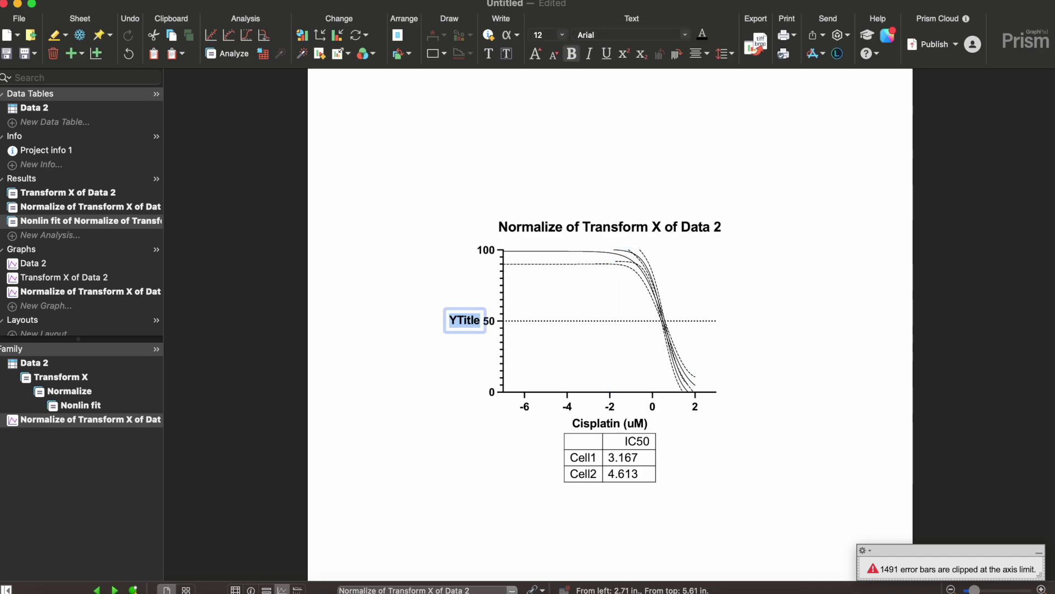
type("% Cel")
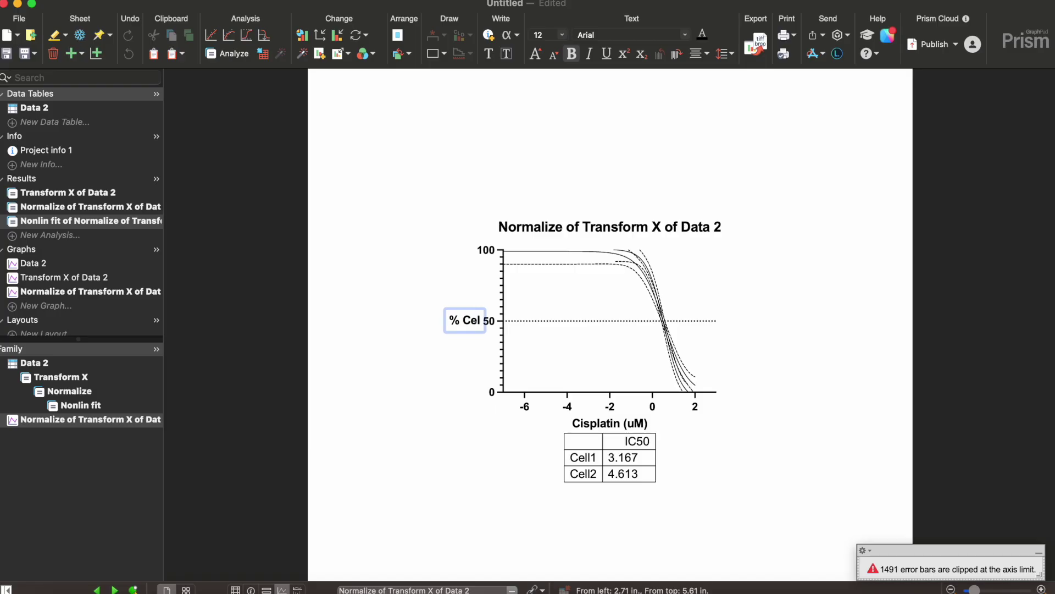
type("l Viability")
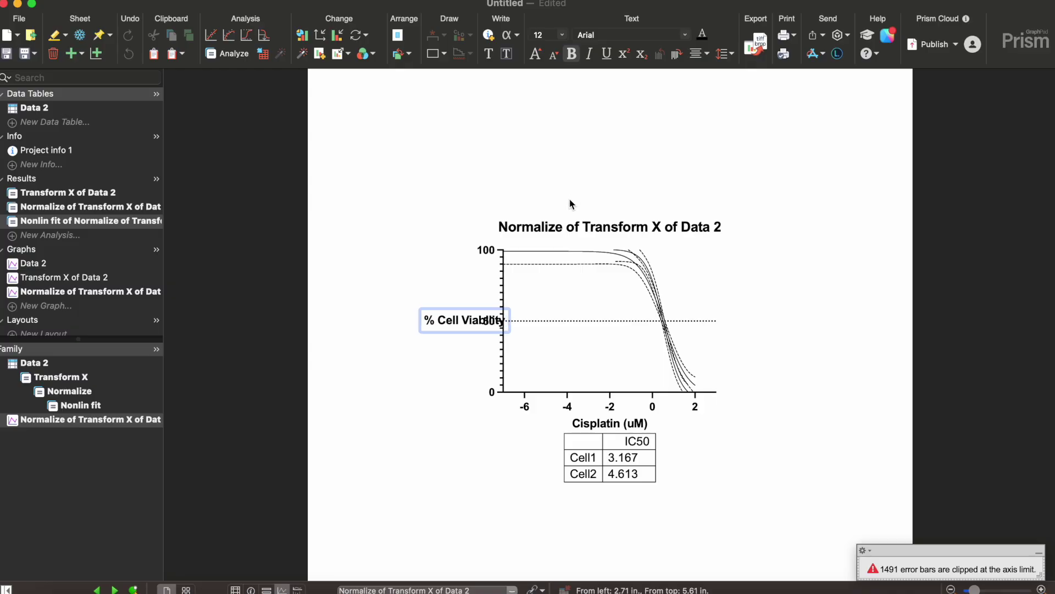
Title the graph 'Cell1 vs Cell 2 Response to Cisplatin', fixing the typo, then select the whole graph.
double_click(555, 227)
triple_click(555, 227)
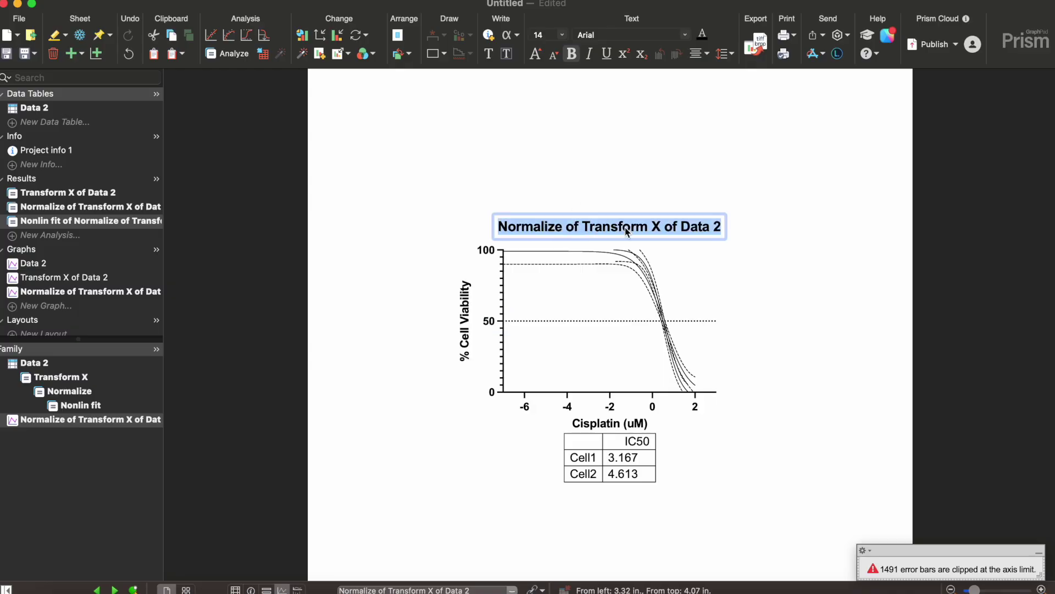
type("Cel")
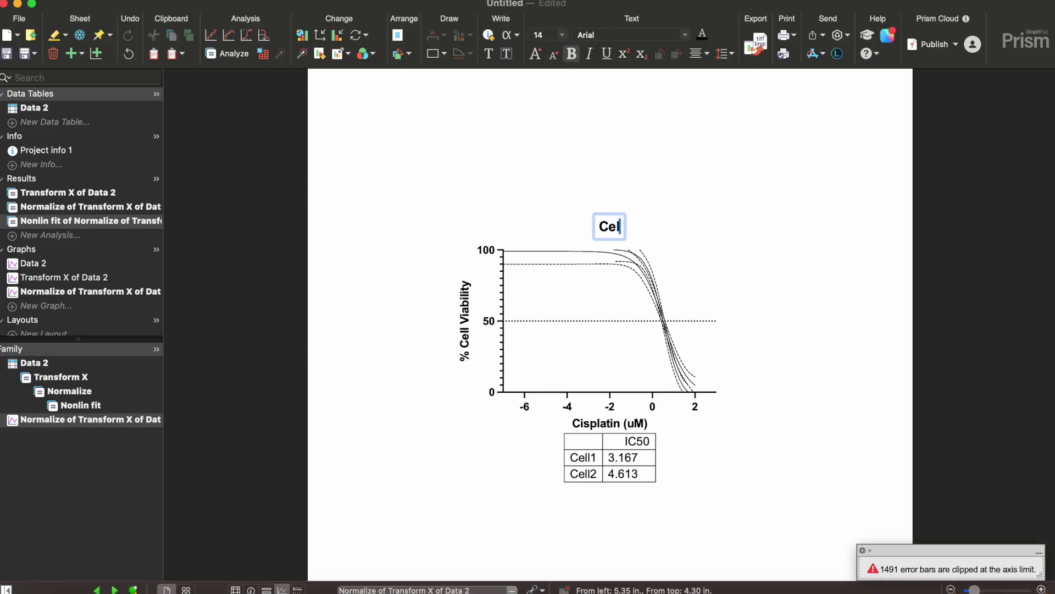
type("l1 V")
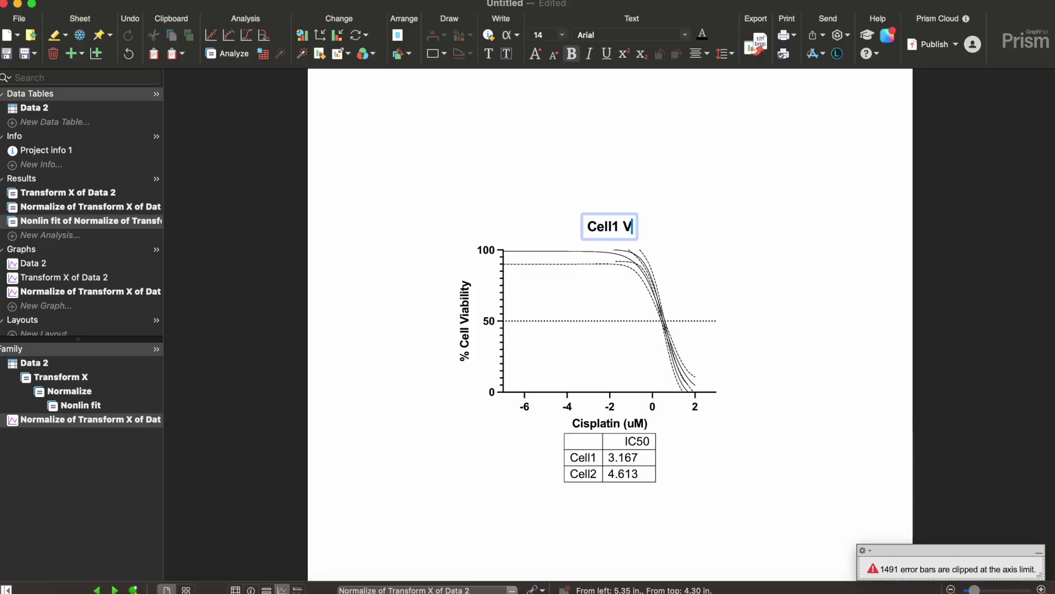
key("BackSpace")
type("vs C")
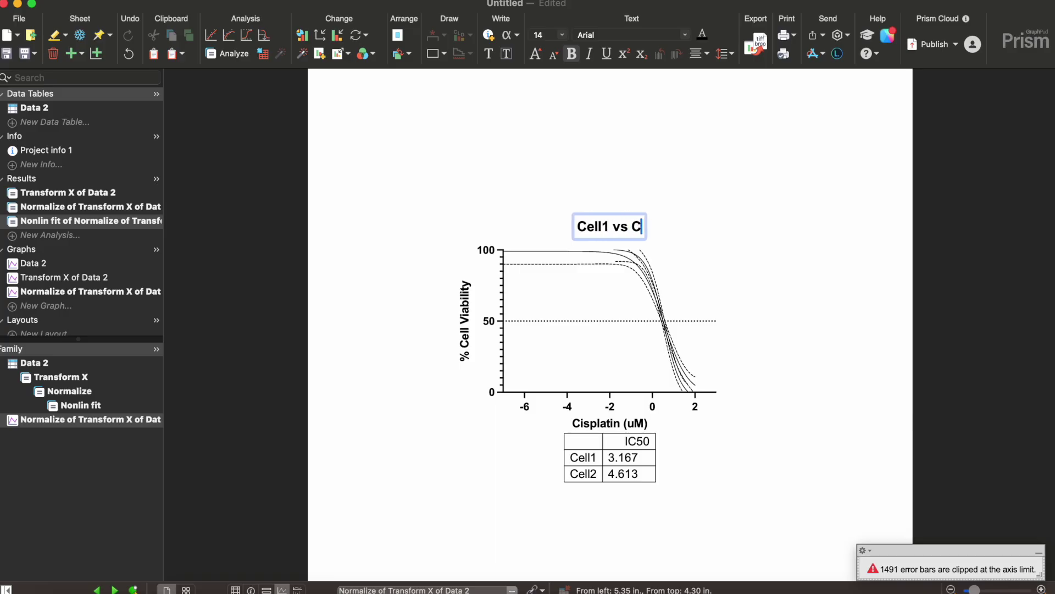
type("ell 2")
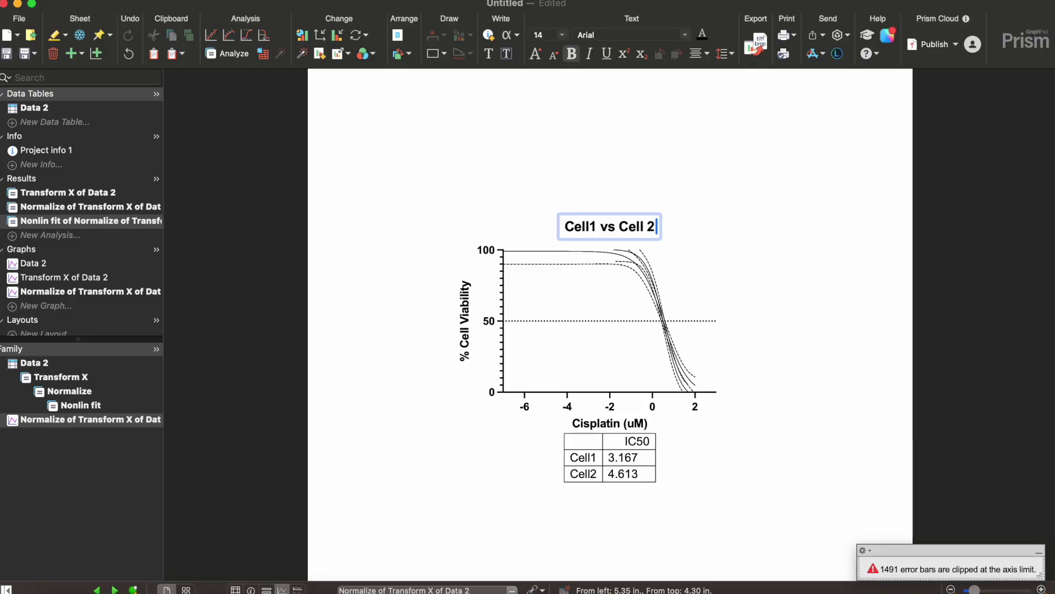
type(" Respons")
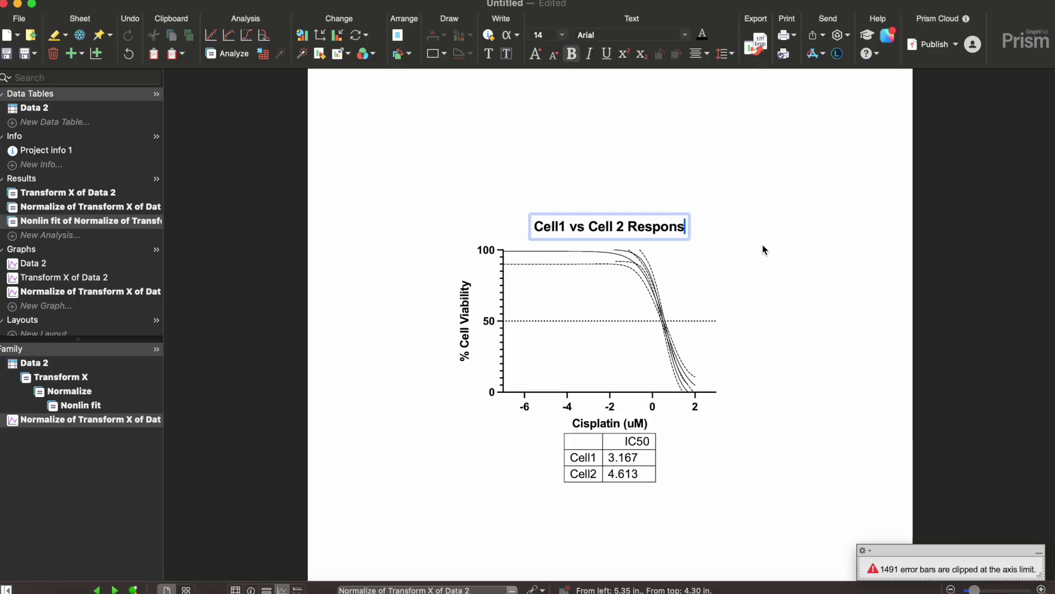
type("e to C")
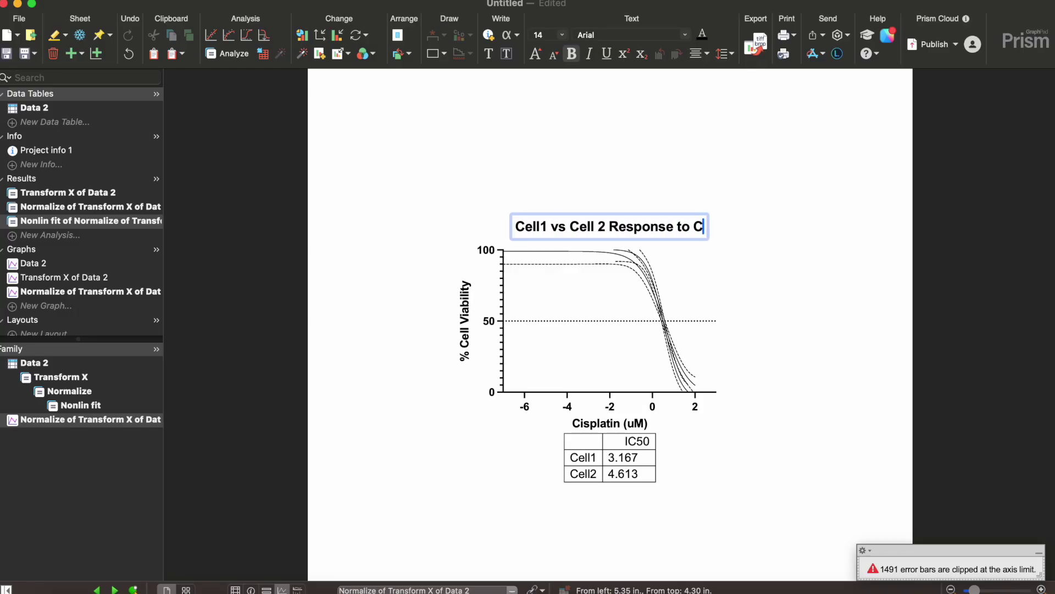
type("ispaltin")
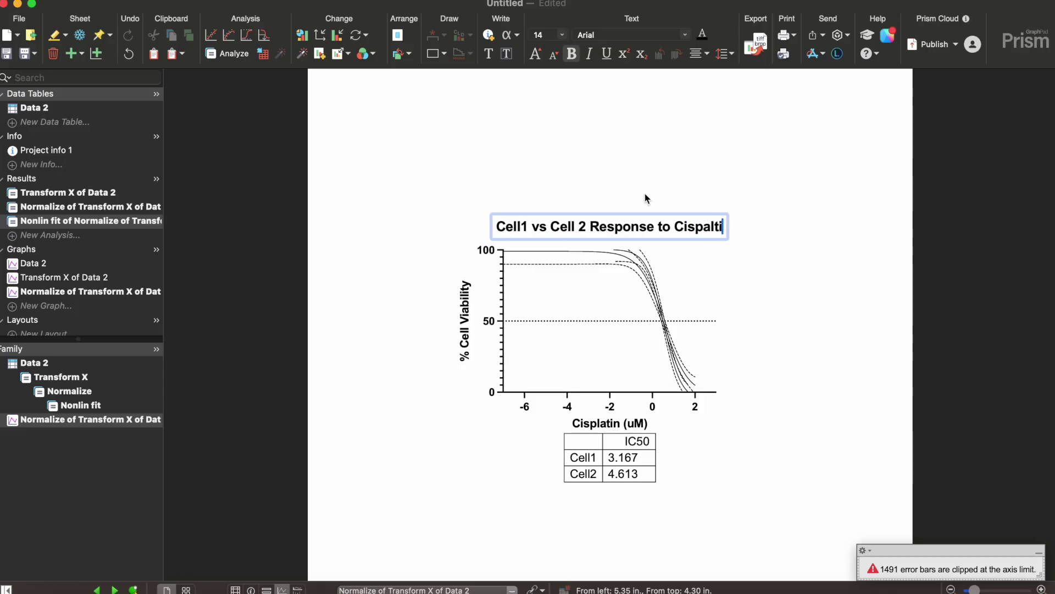
left_click(703, 226)
key("BackSpace")
type("a")
left_click(797, 194)
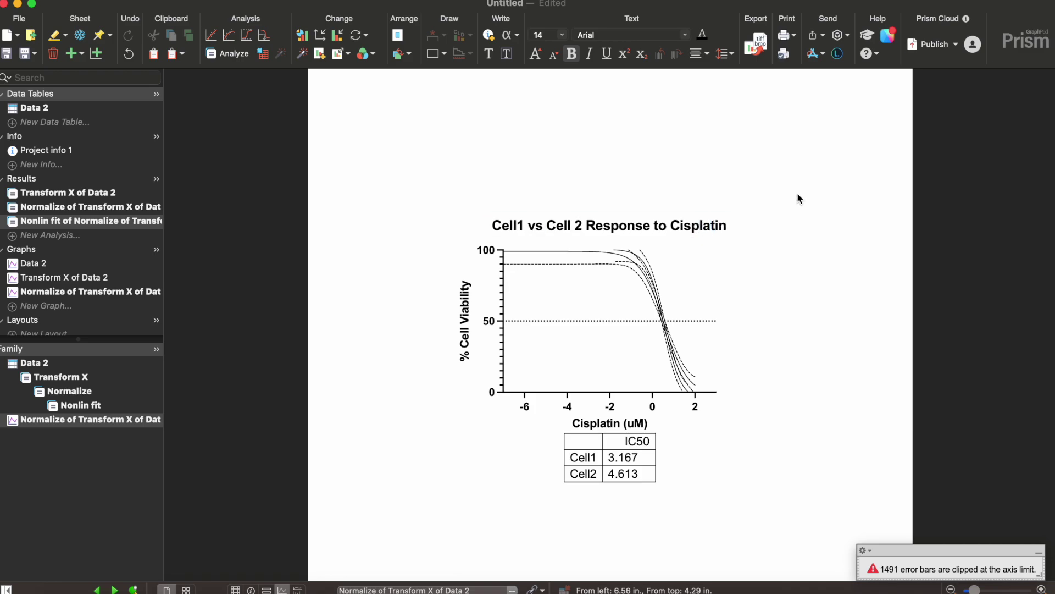
left_click_drag(447, 205, 794, 498)
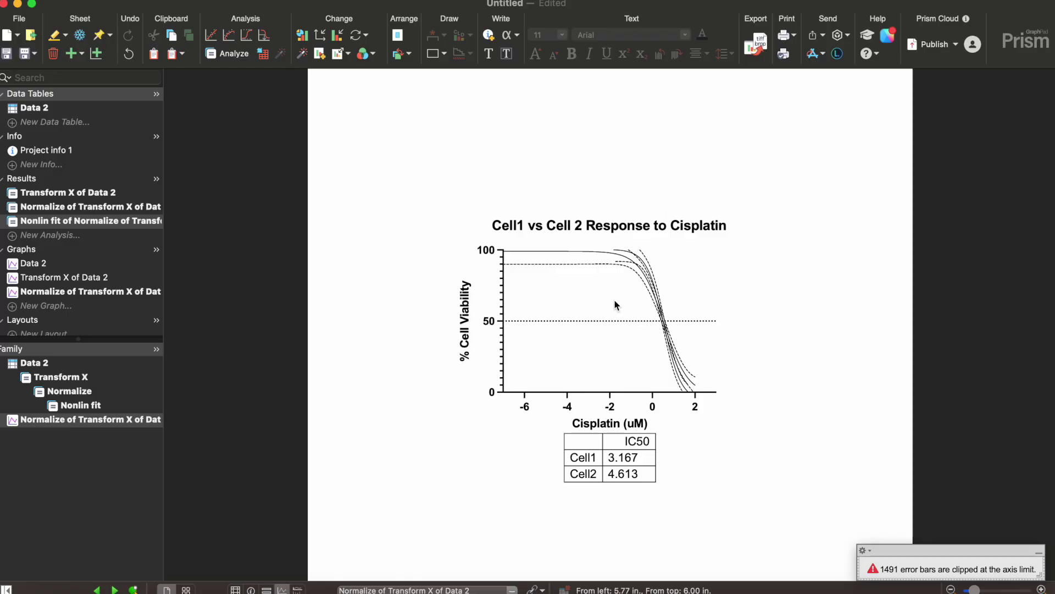
Create a new column data table with columns titled Cell1 and Cell2.
left_click(42, 121)
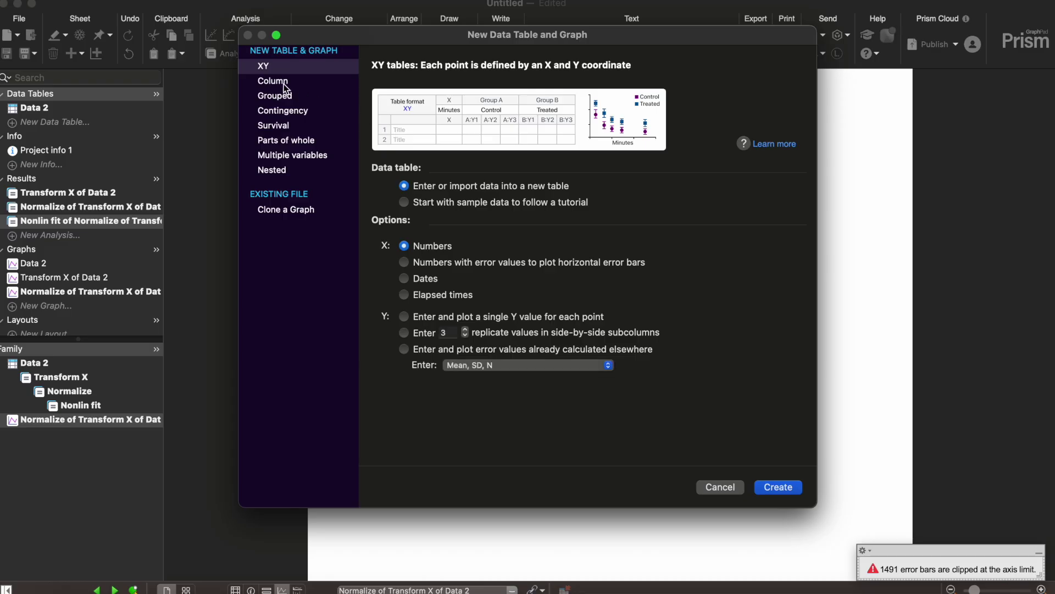
left_click(284, 82)
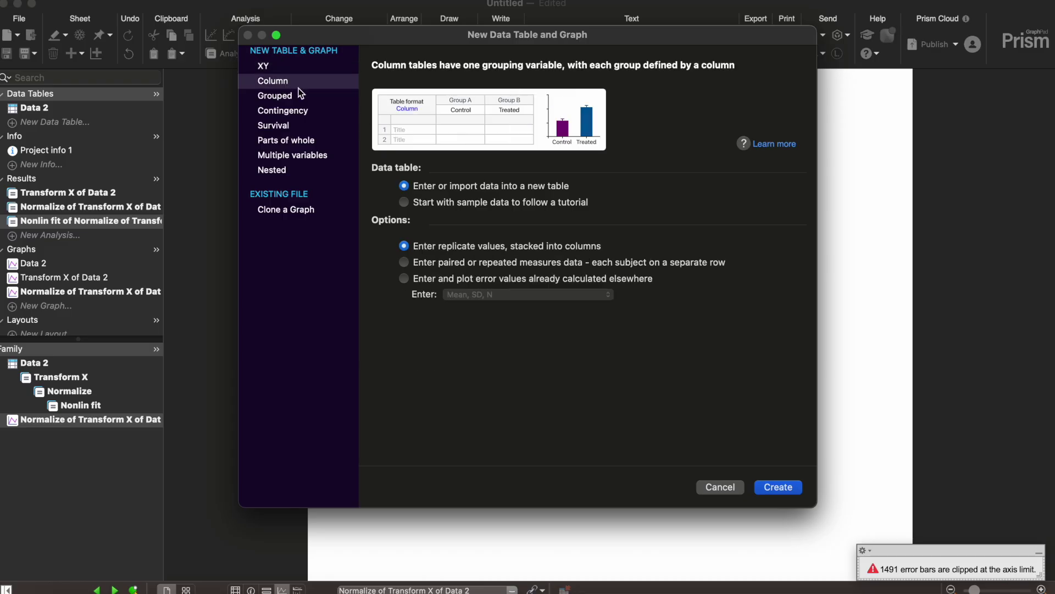
left_click(772, 483)
left_click(249, 90)
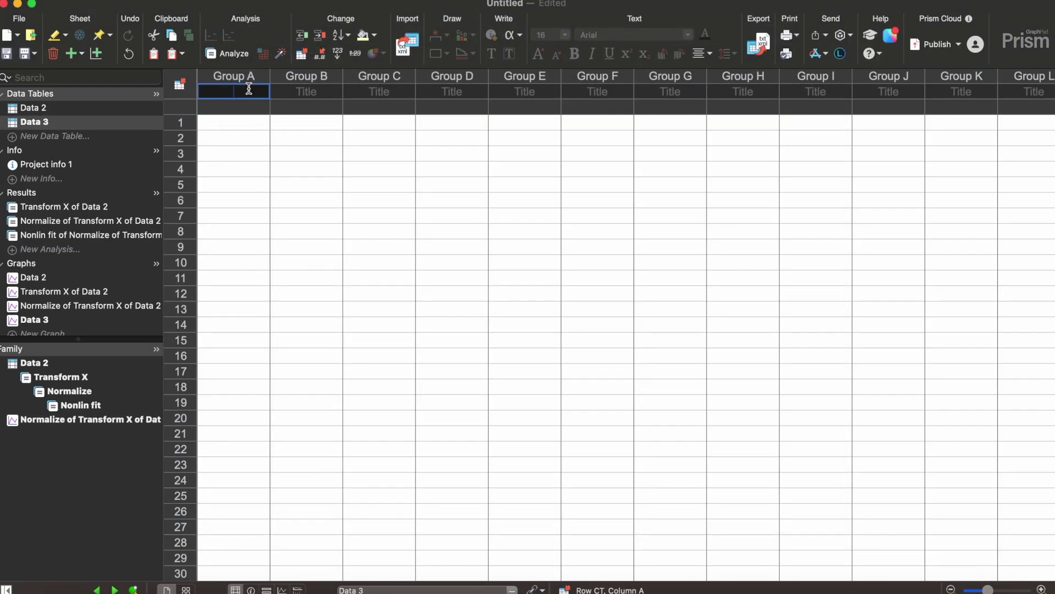
type("Cell1")
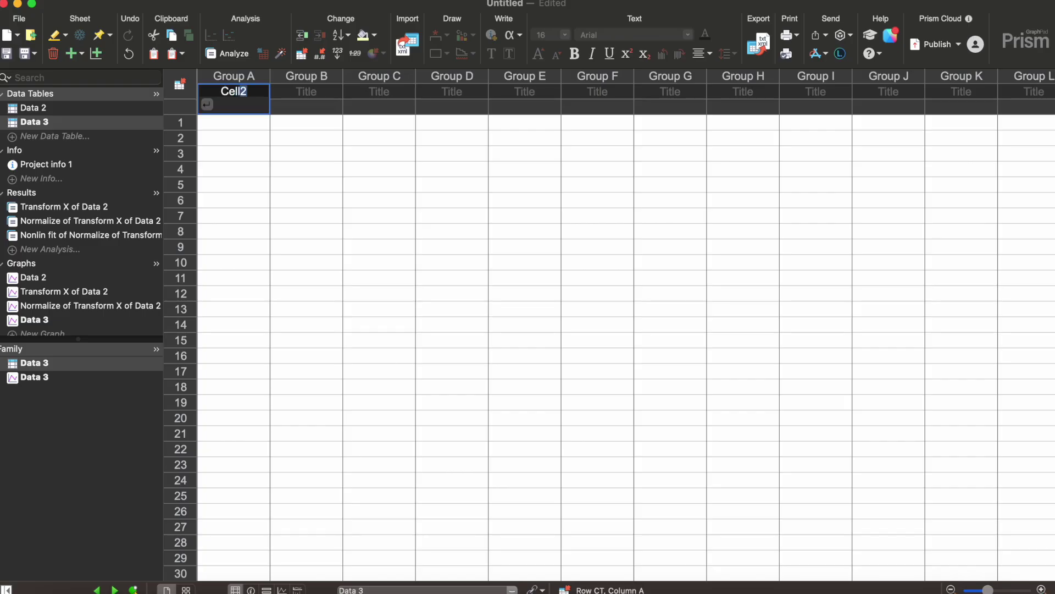
key("Tab")
type("Cell2")
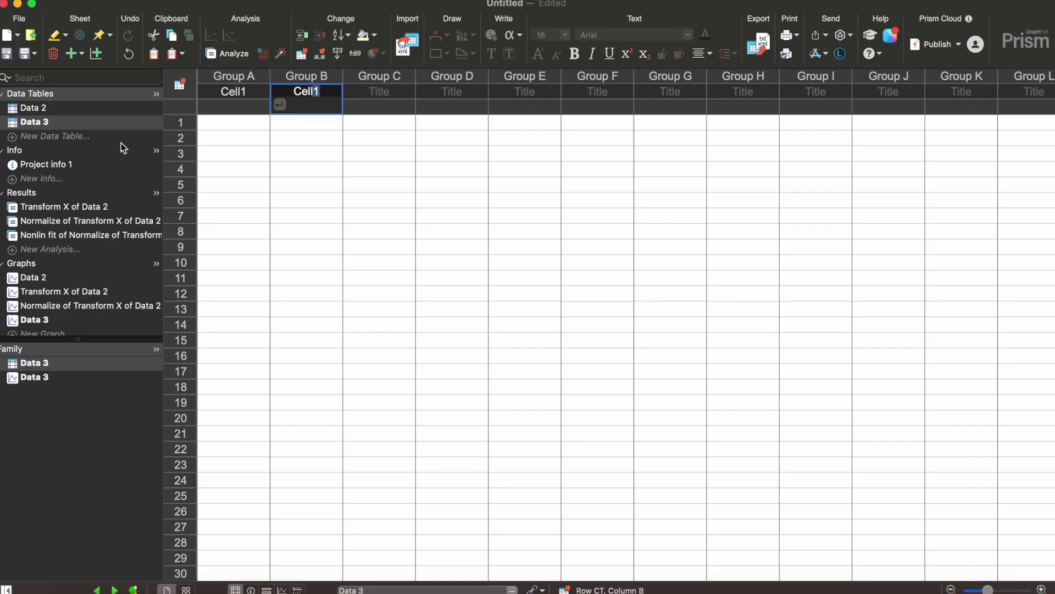
Paste the IC50 values from the Nonlin fit results into row 1 of Data 3.
left_click(46, 109)
left_click(81, 407)
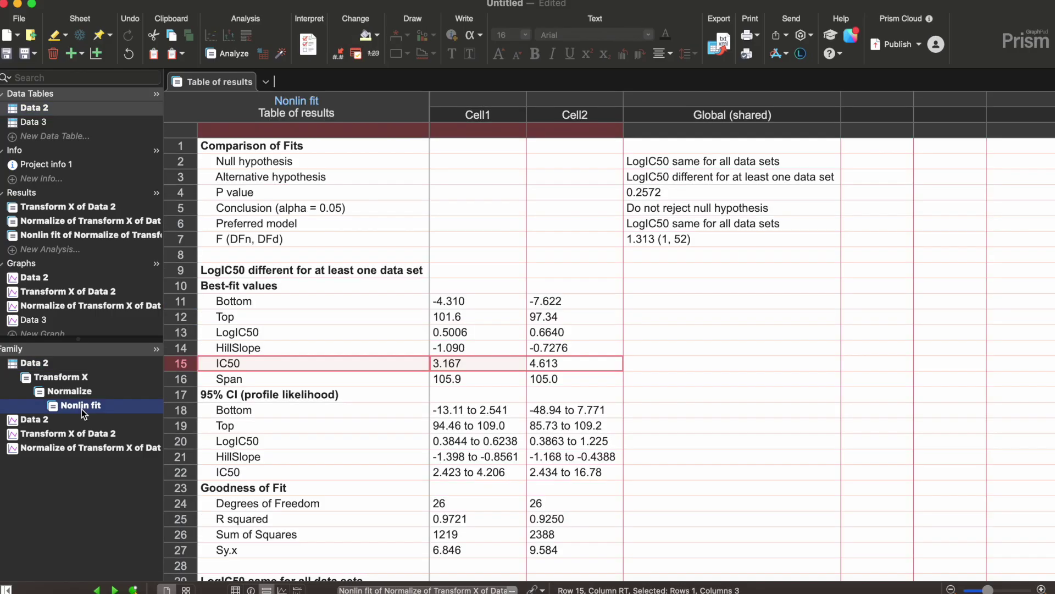
left_click(55, 121)
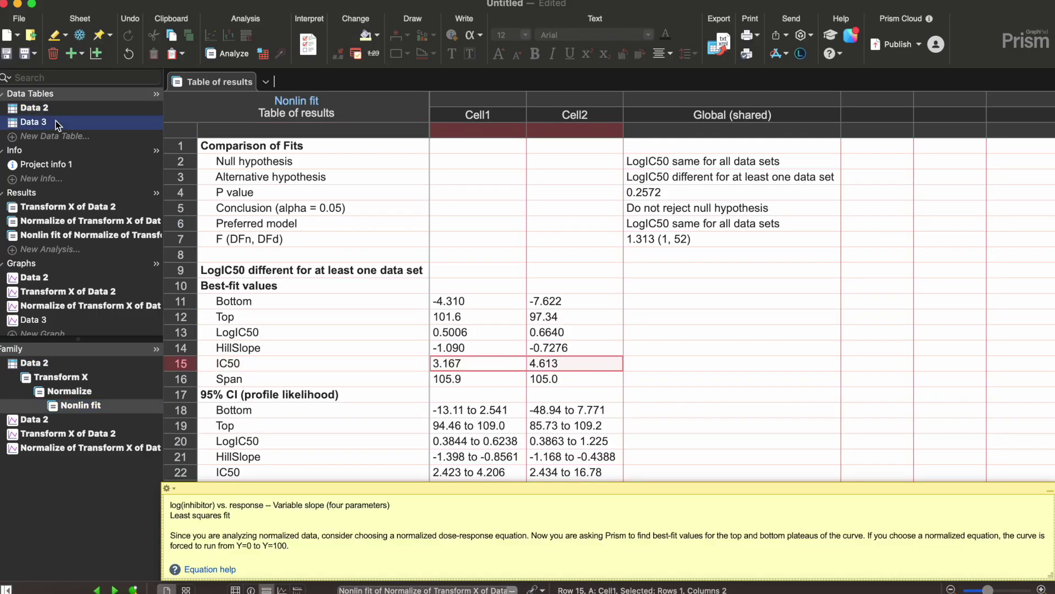
left_click(319, 108)
left_click(254, 122)
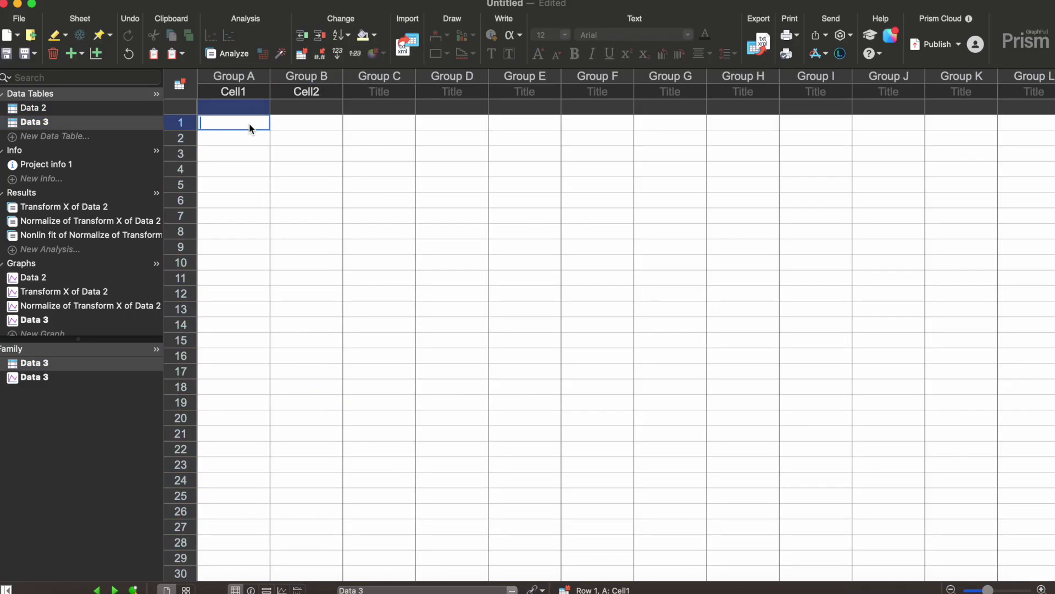
type("3.167\t4.613")
Change the Data 3 graph to scatter-with-bar style and start clearing its X-axis title.
left_click(28, 367)
left_click(29, 380)
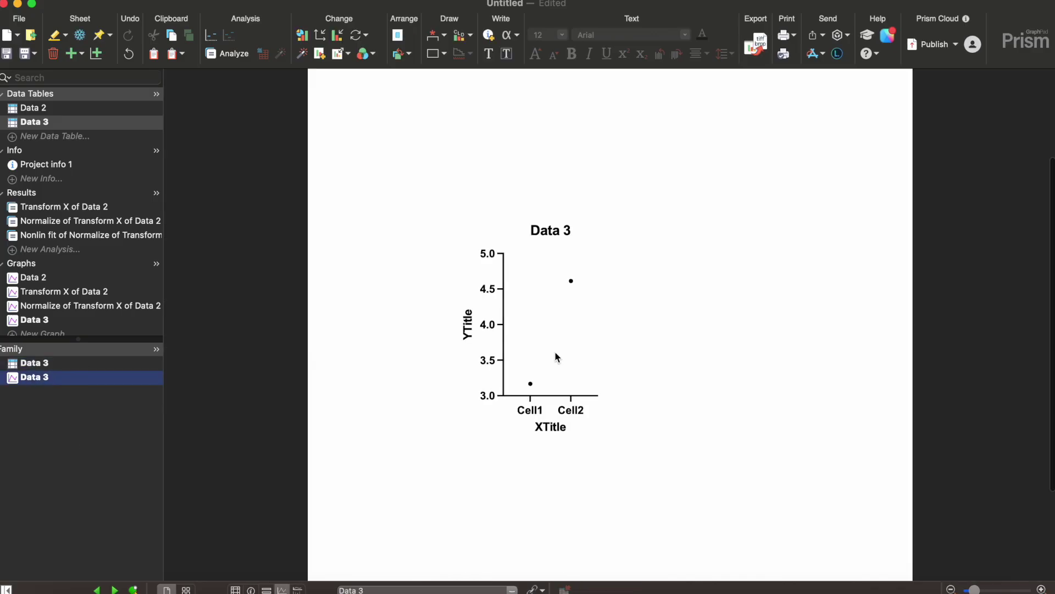
double_click(519, 330)
left_click(460, 138)
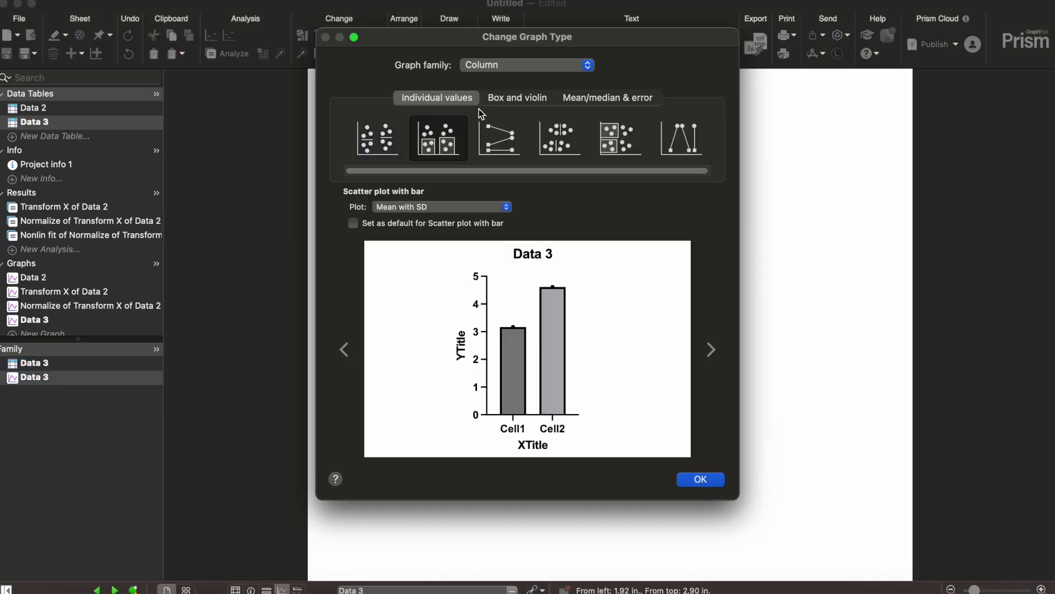
left_click(701, 479)
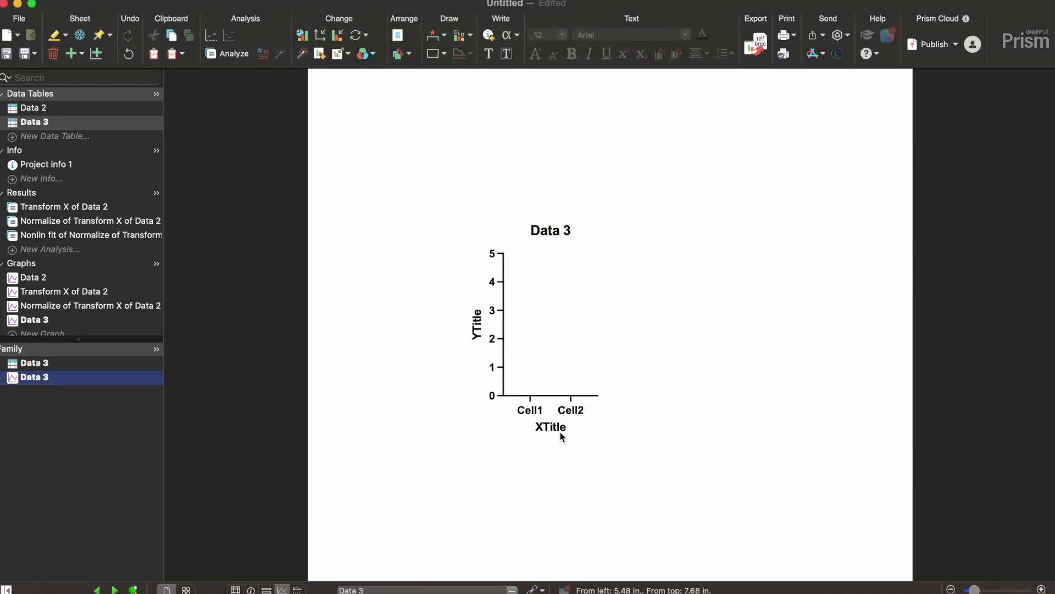
left_click(554, 426)
key("BackSpace")
Set the bar graph's Y-axis title to '[Cisplatin] (uM)'.
double_click(477, 324)
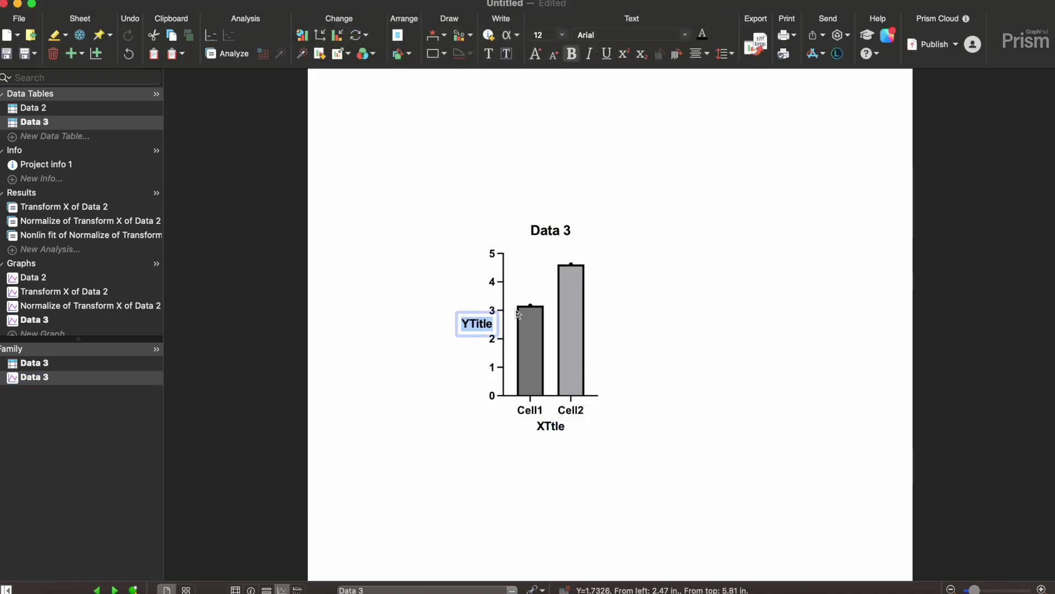
type("Cisplatin")
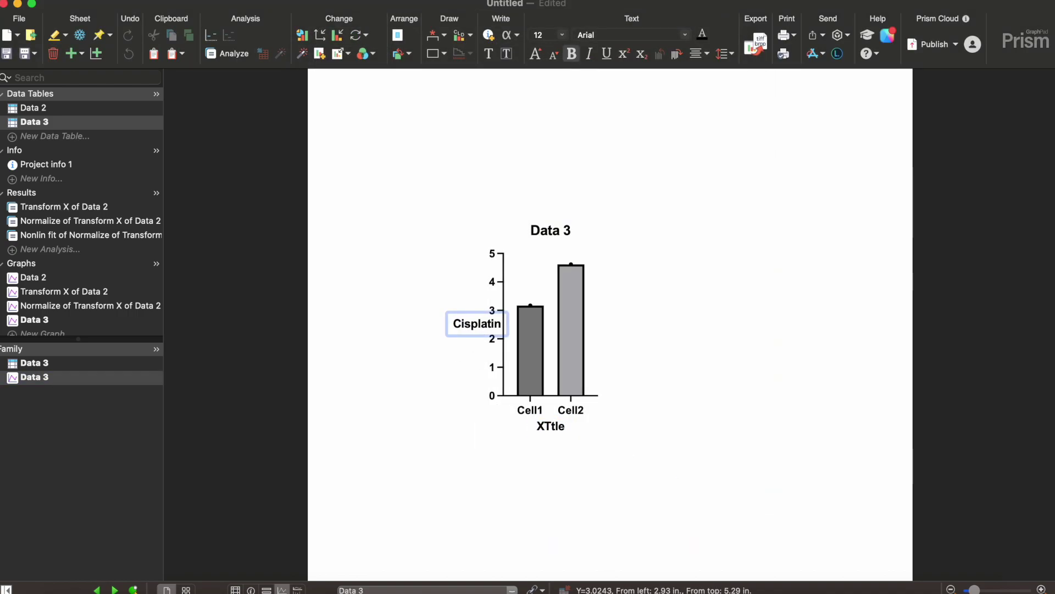
type("]")
left_click(452, 324)
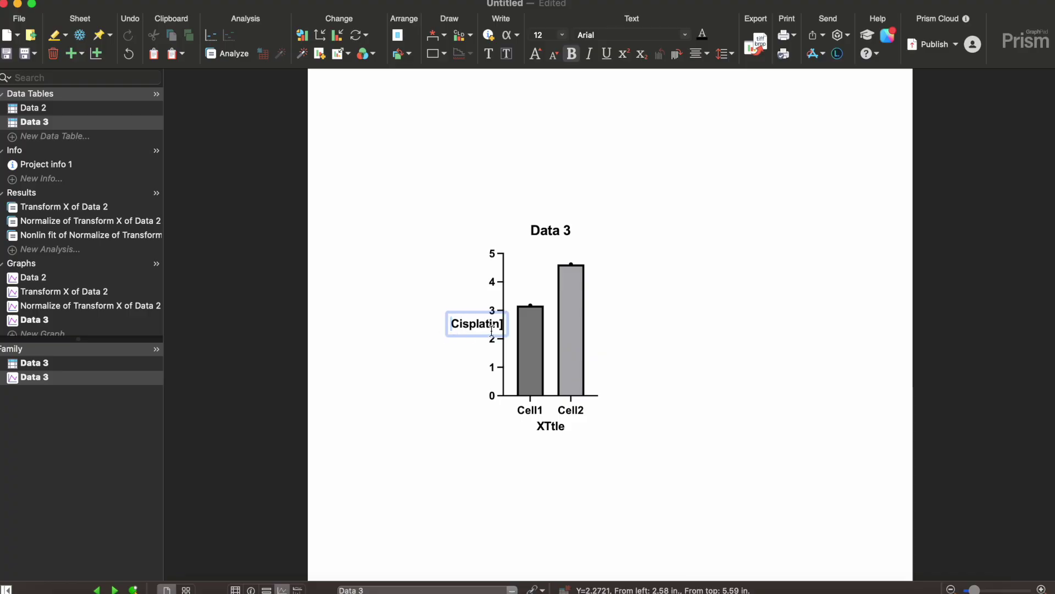
type("[")
key("End")
type("(")
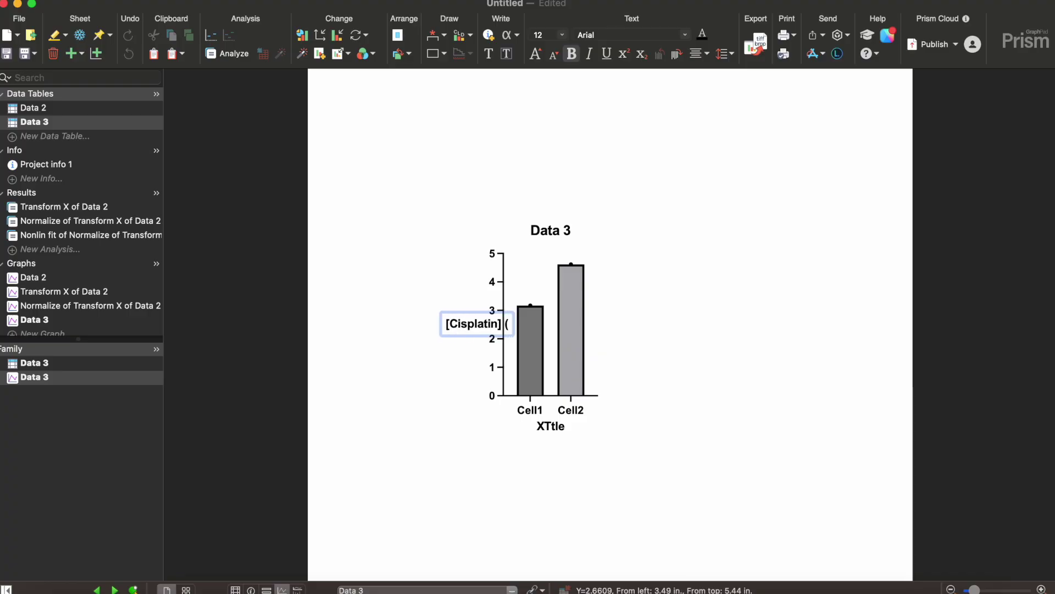
type("uM)")
Rename the graph title from Data 3 to 'Cisplatin IC50'.
left_click(555, 233)
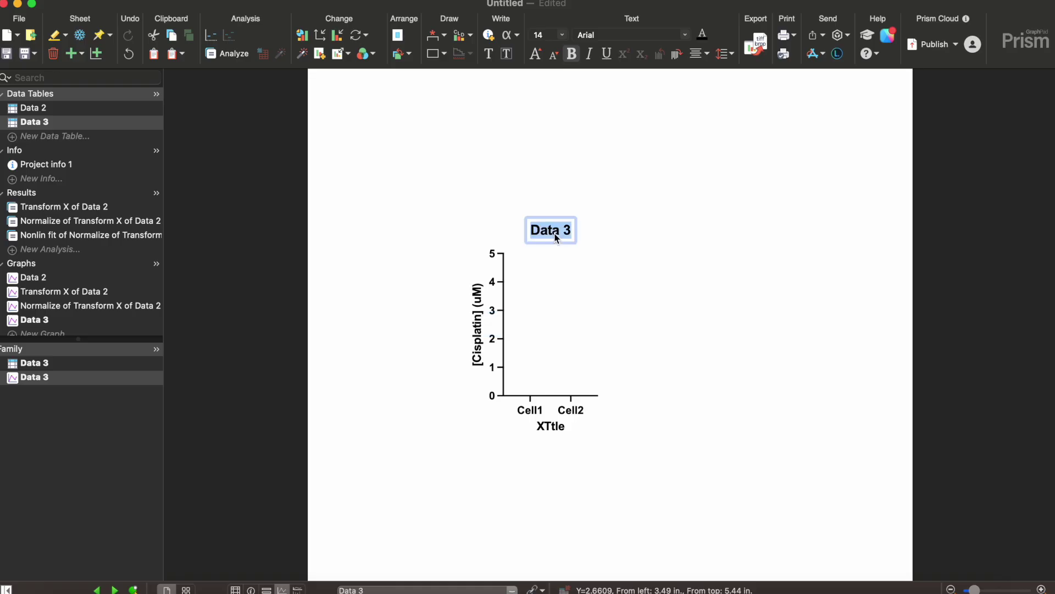
type("Cel")
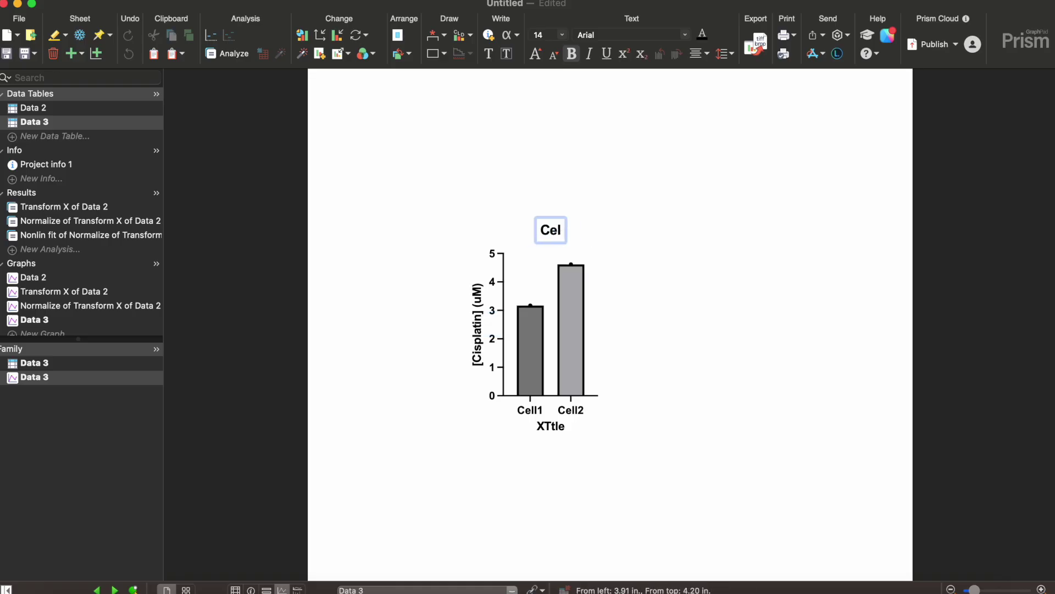
key("BackSpace")
key("BackSpace")
key("BackSpace")
type("Cispla")
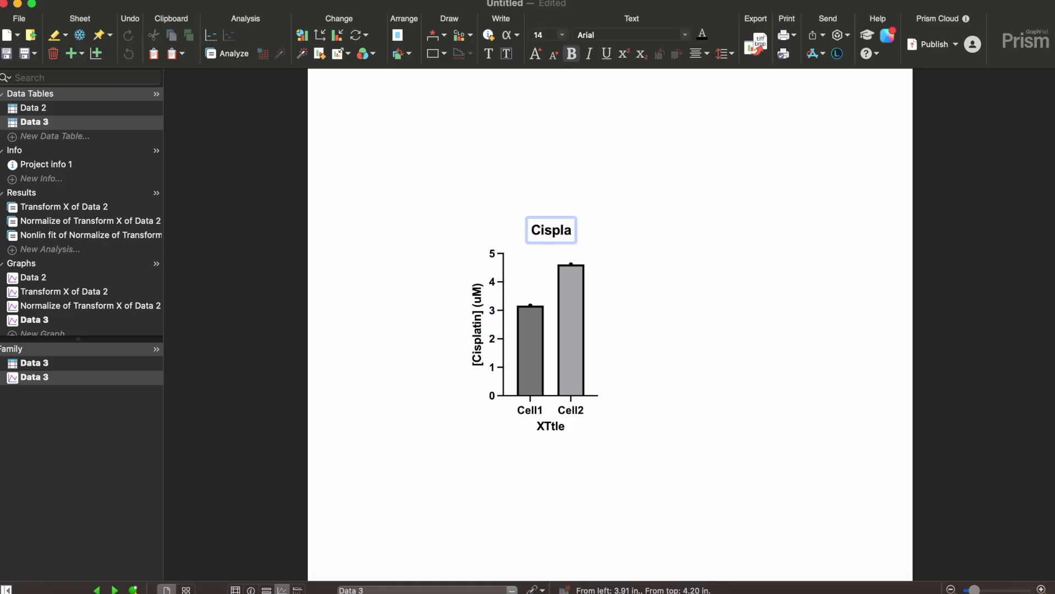
type("tin IC50")
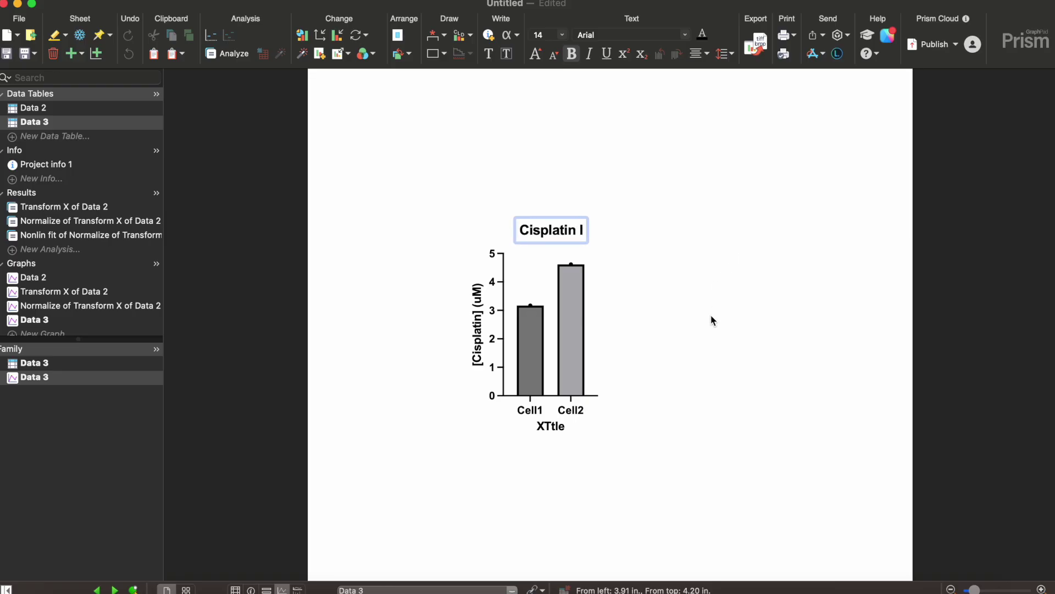
Delete the X-axis title and deselect the graph.
double_click(553, 426)
key("BackSpace")
left_click(654, 452)
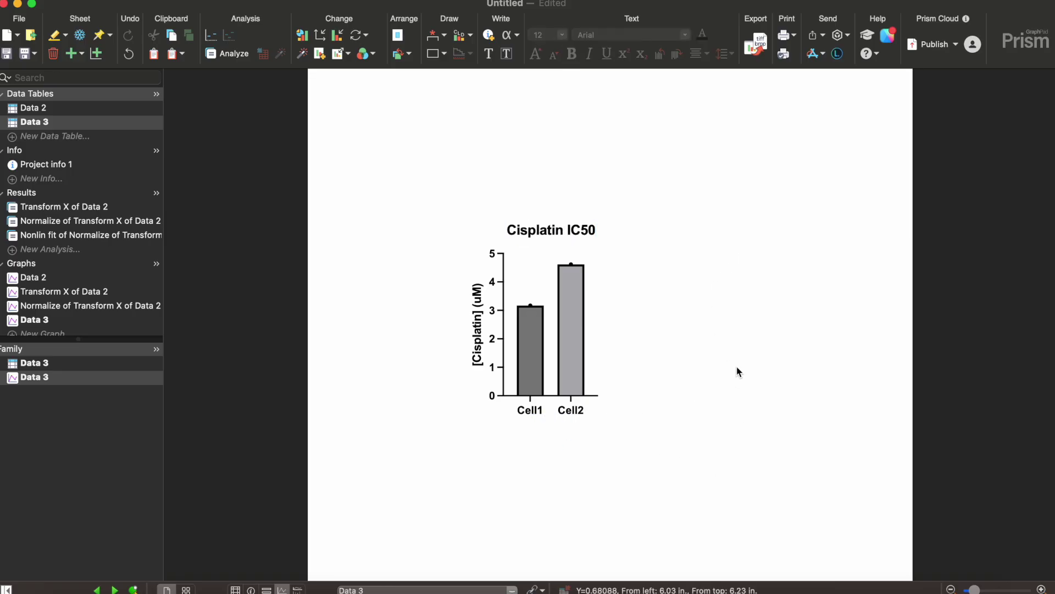